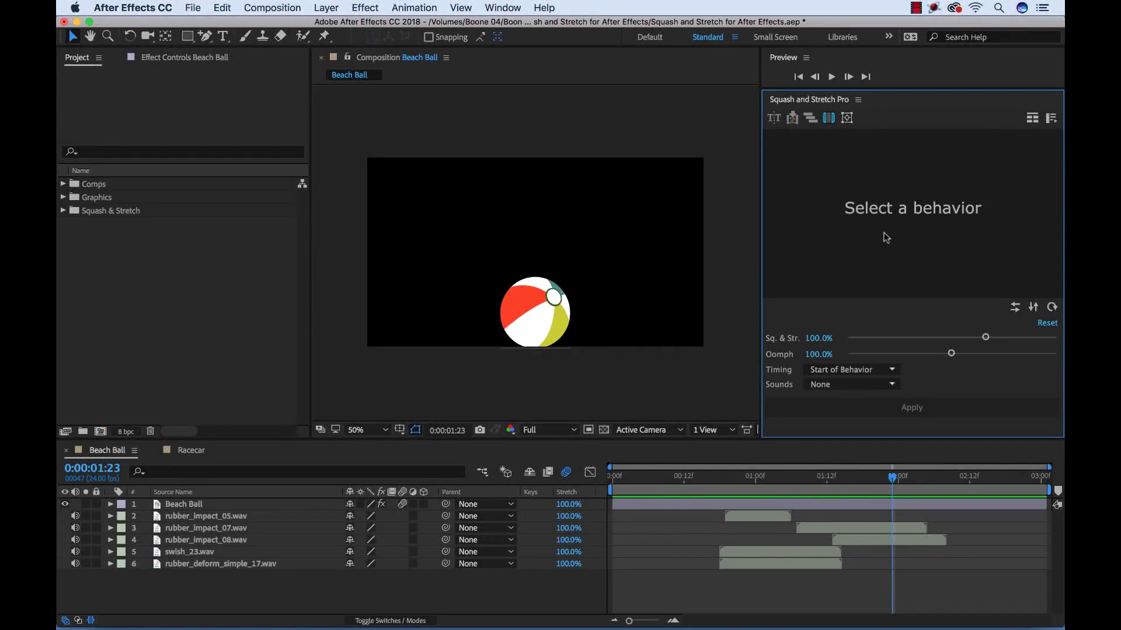
# - Choose the Fall Bounce behaviour with Squash & Stretch at 44% and Oomph at 146%
pyautogui.click(886, 237)
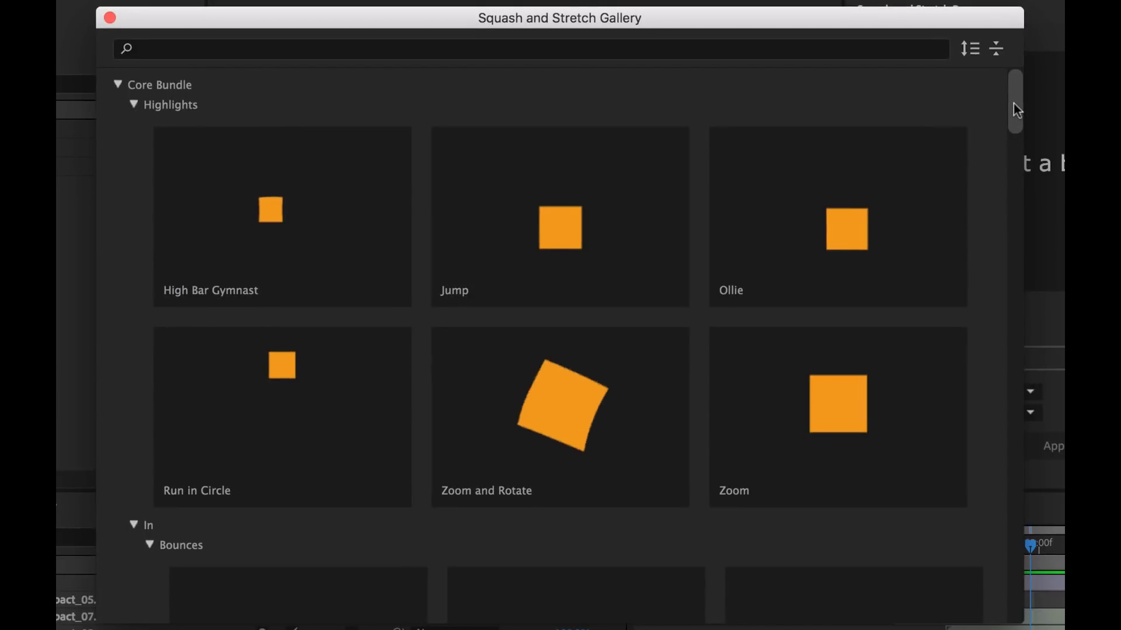
pyautogui.moveTo(1013, 104); pyautogui.dragTo(1017, 235)
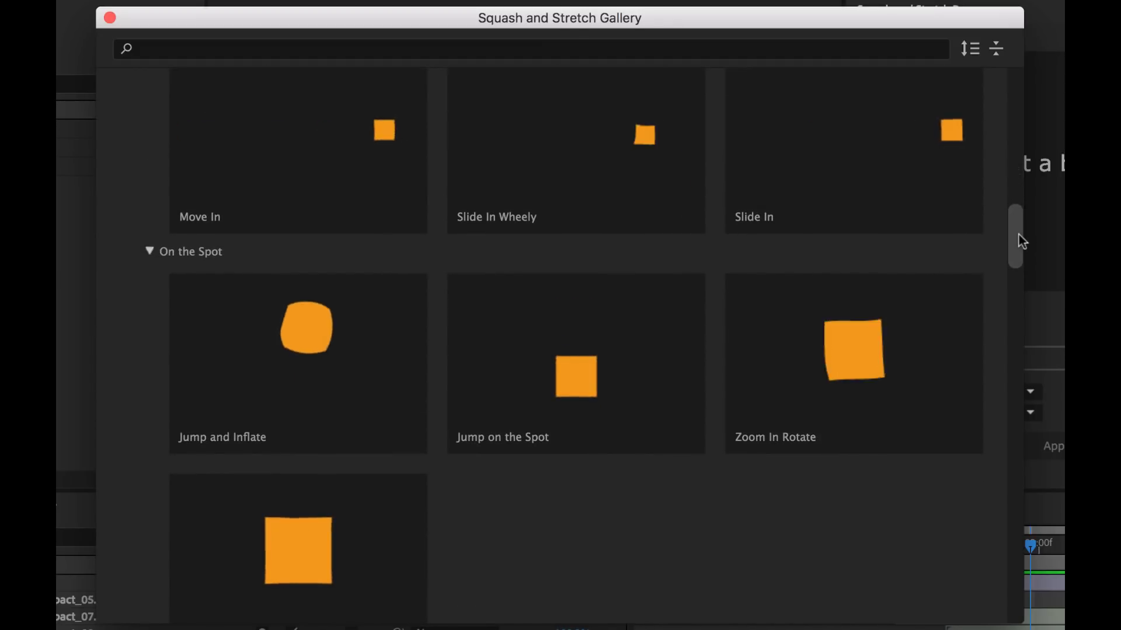
pyautogui.moveTo(1019, 235); pyautogui.dragTo(1025, 314)
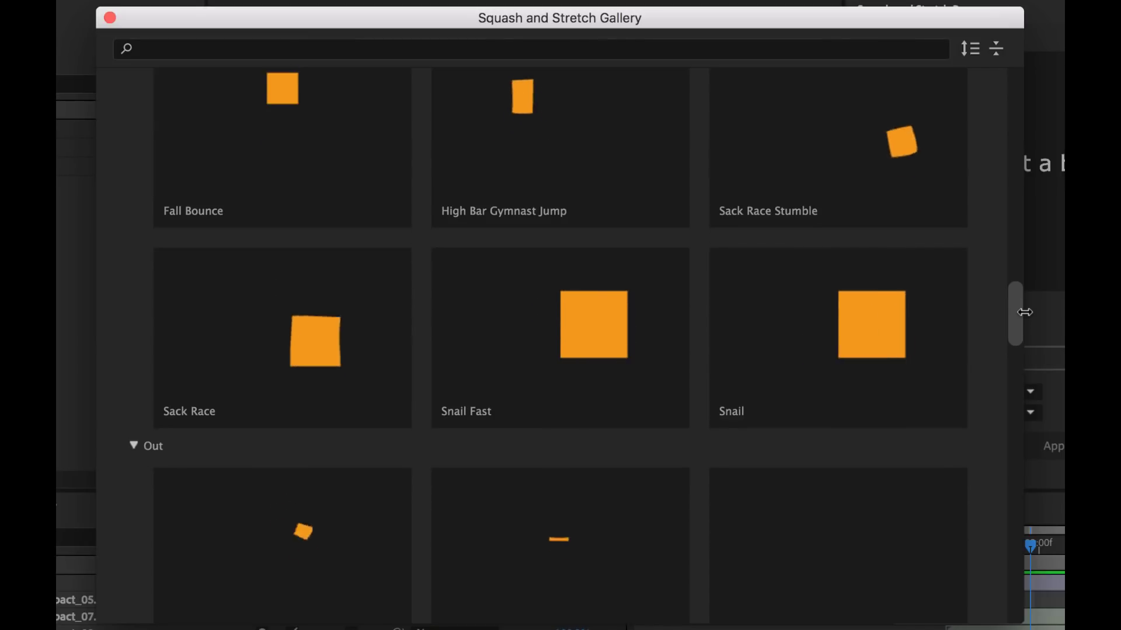
pyautogui.scroll(1, 1004, 315)
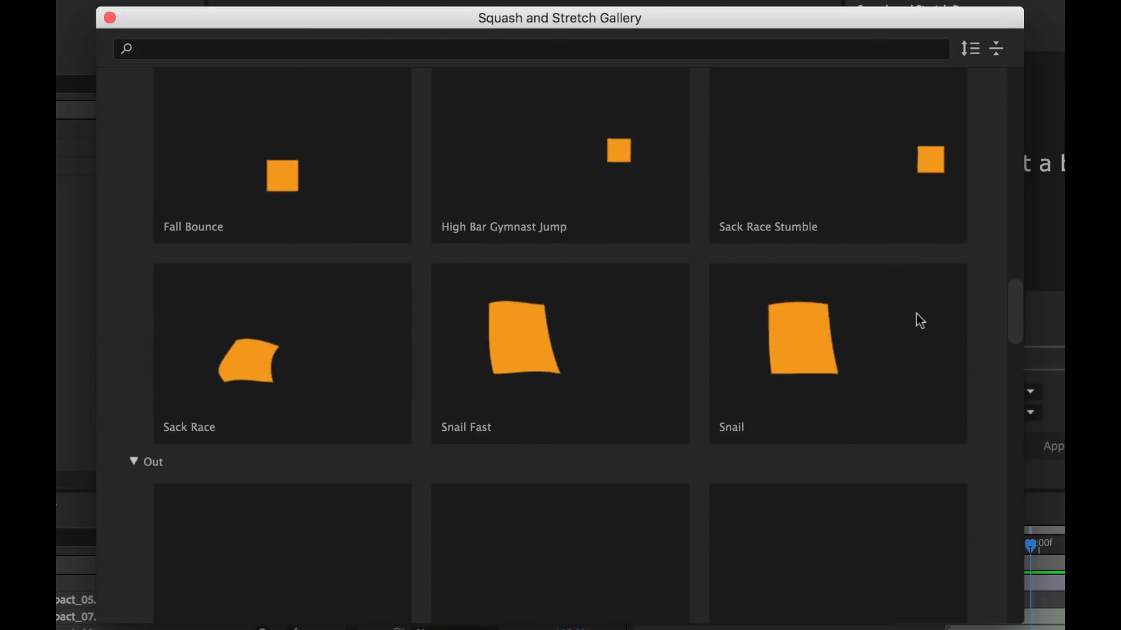
pyautogui.click(282, 170)
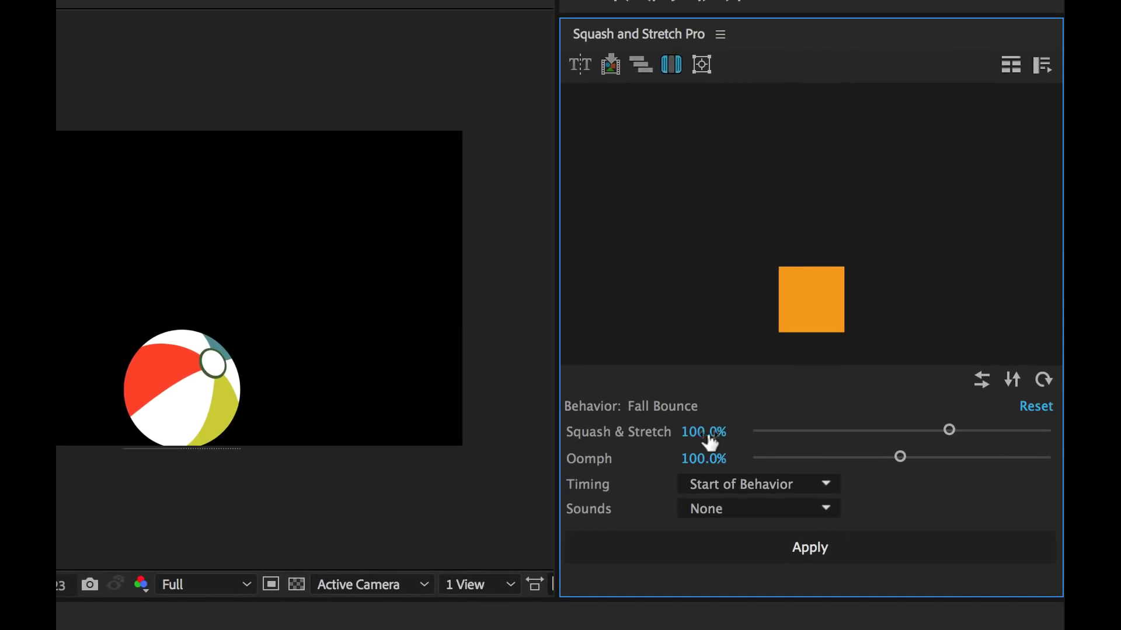
pyautogui.moveTo(946, 432); pyautogui.dragTo(838, 433)
pyautogui.moveTo(898, 453); pyautogui.dragTo(969, 457)
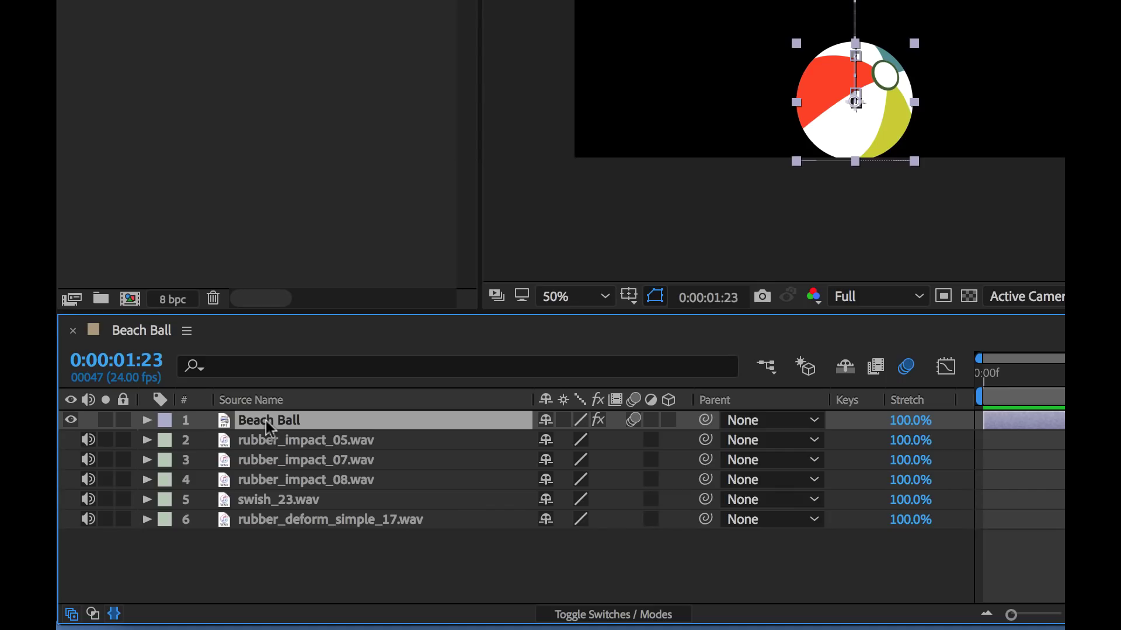
# - Reveal the Beach Ball layer's warp keyframes and step back through them
pyautogui.press('e')
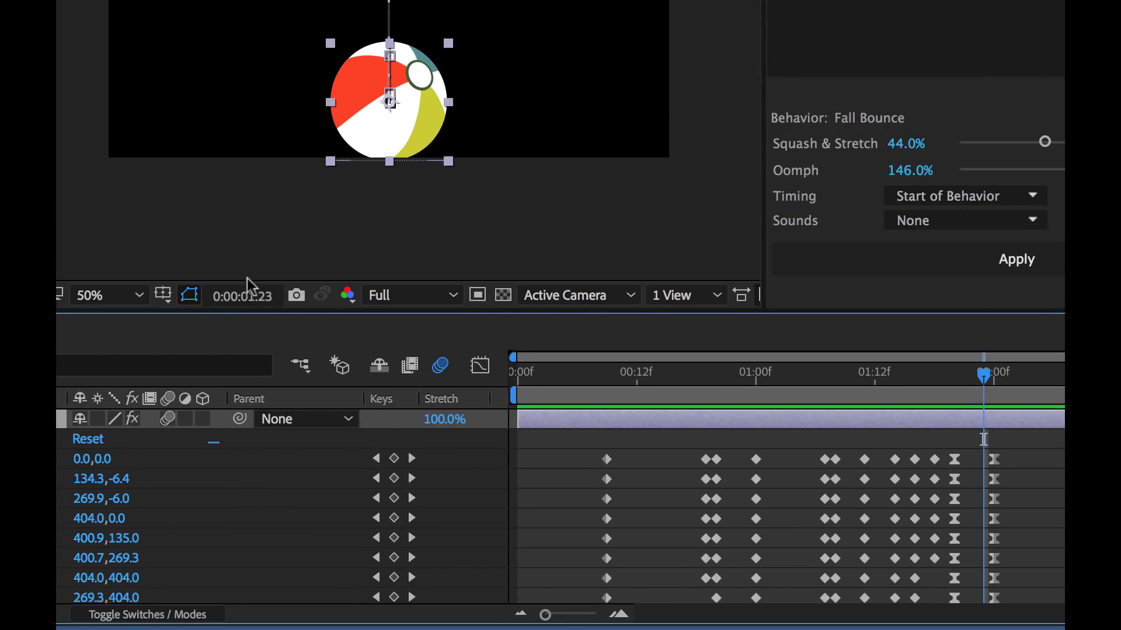
pyautogui.moveTo(254, 230); pyautogui.dragTo(257, 159)
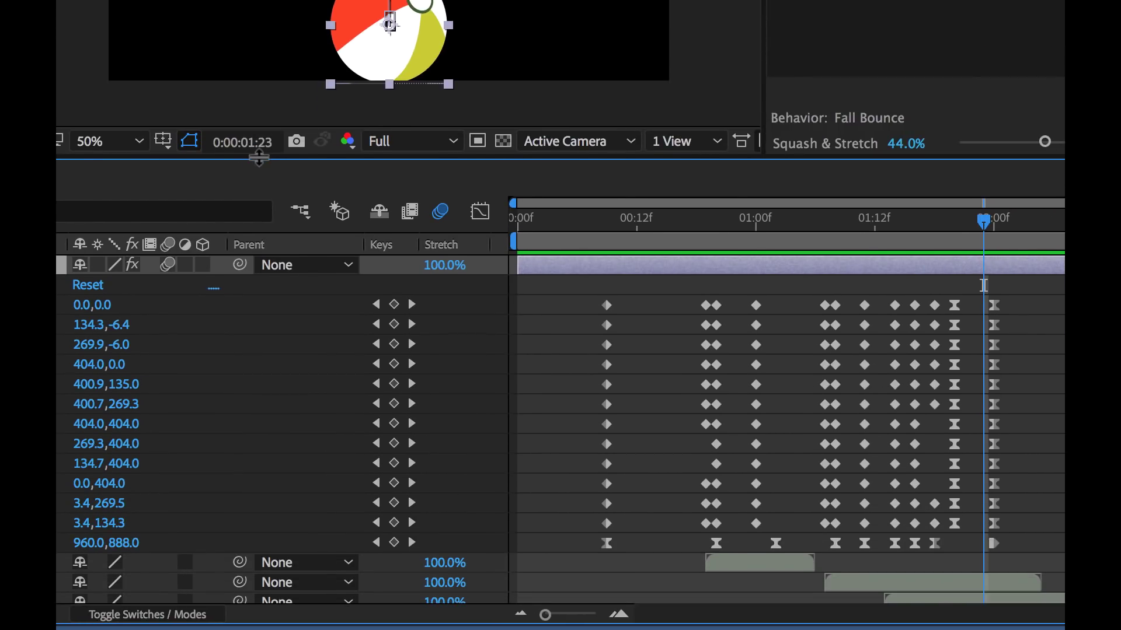
pyautogui.click(376, 304)
pyautogui.click(376, 304)
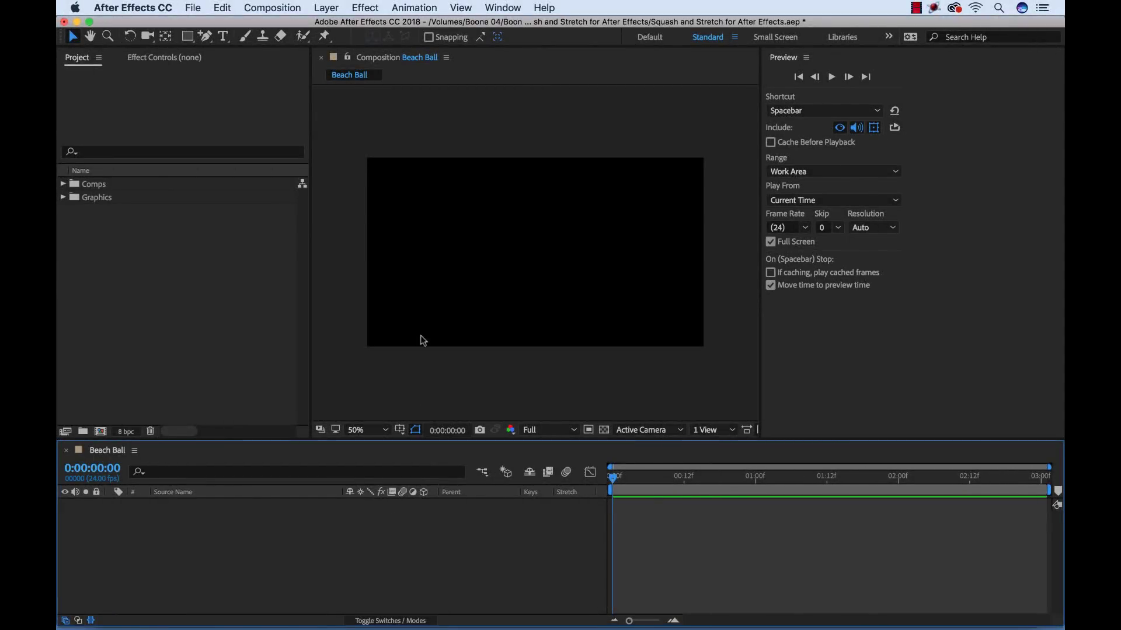
# - Open Squash and Stretch Free from Extensions and select Beach Ball in the Graphics folder
pyautogui.click(506, 8)
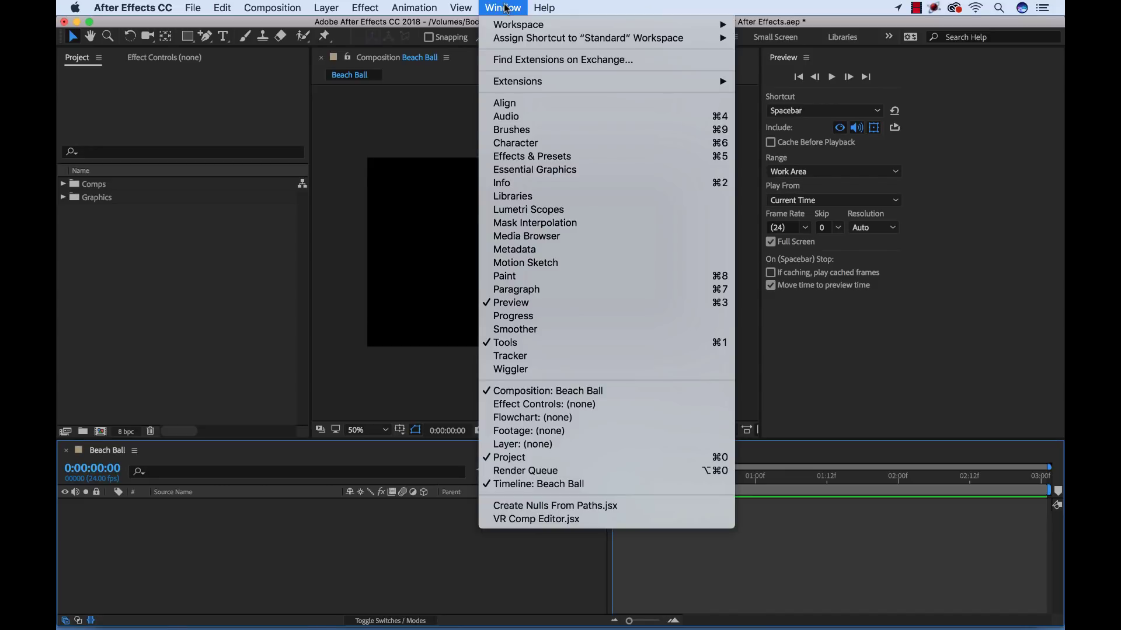
pyautogui.moveTo(570, 82)
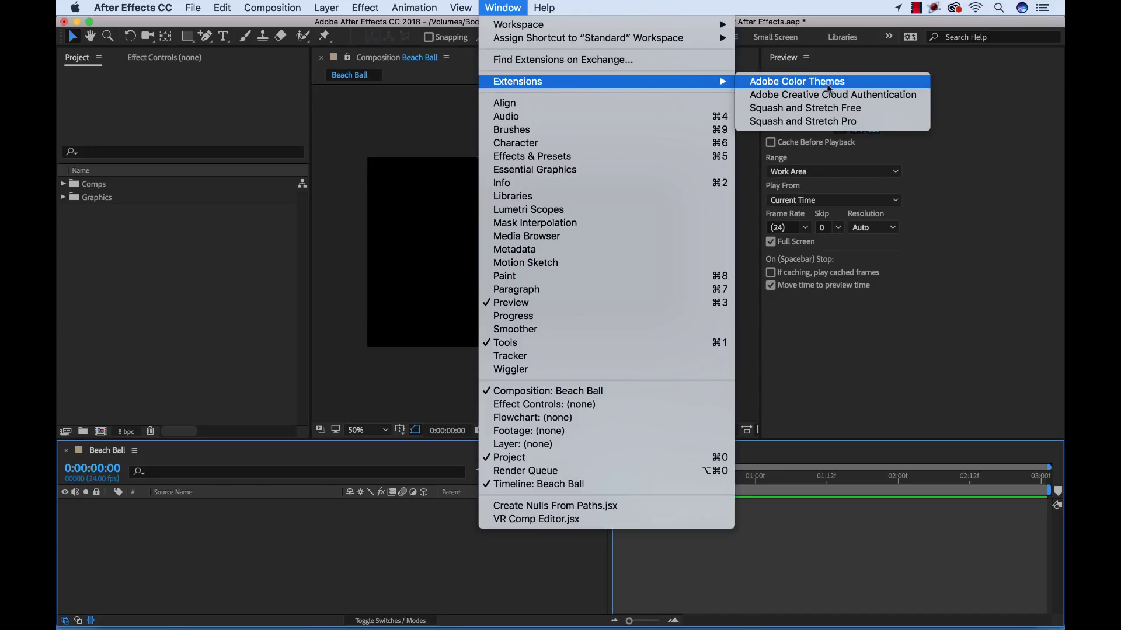
pyautogui.click(820, 108)
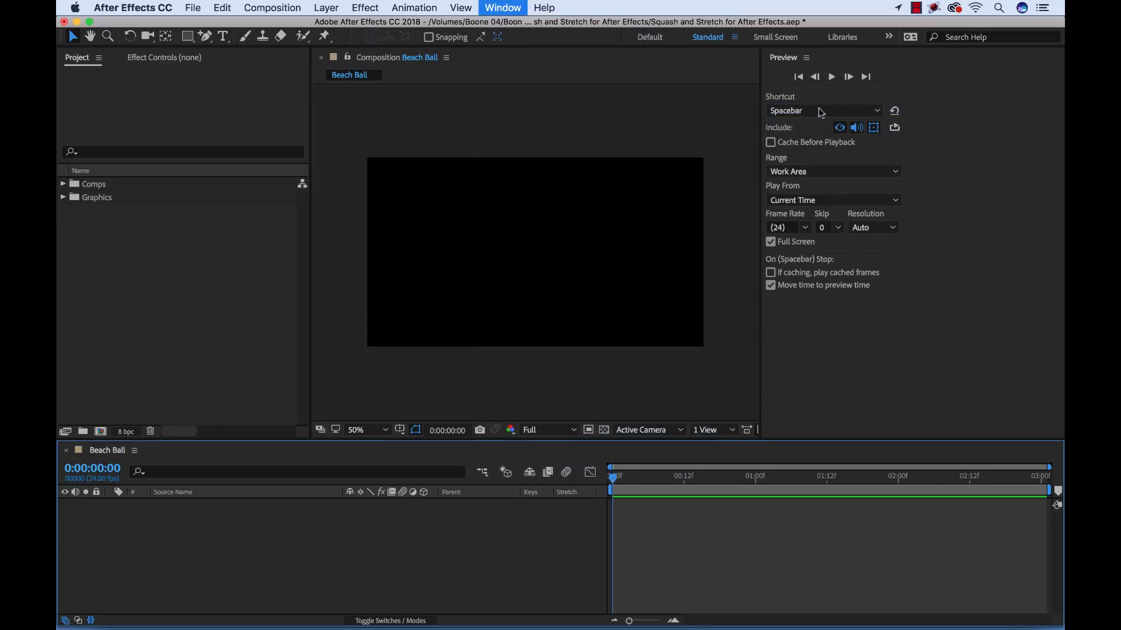
pyautogui.click(64, 197)
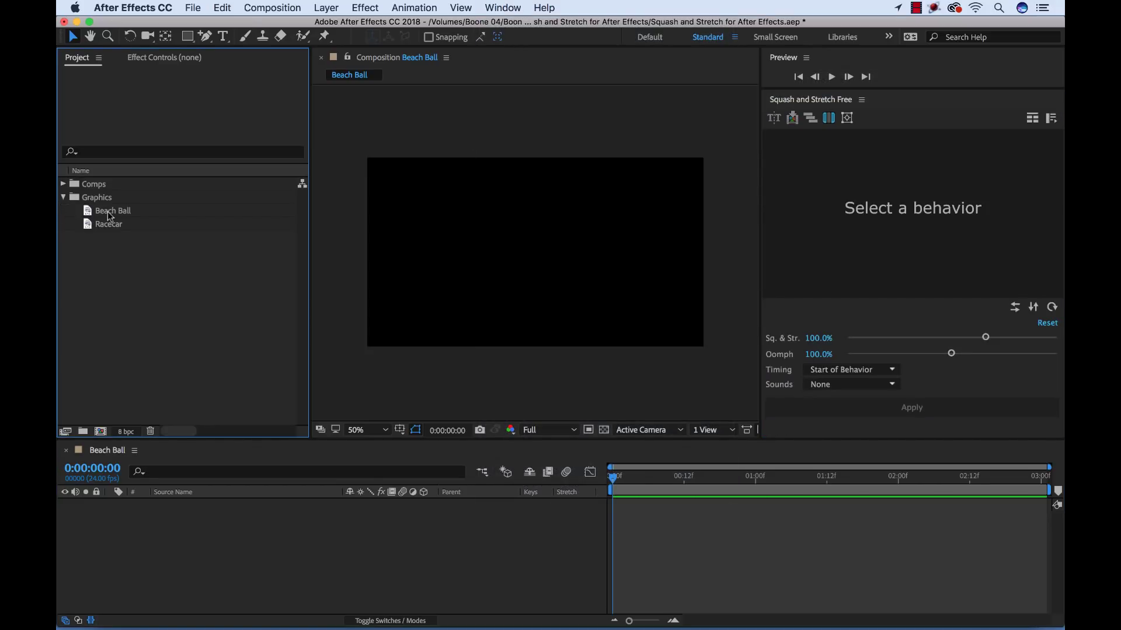
pyautogui.click(109, 215)
# - Add the Beach Ball graphic as a layer, select it, and bring up the behaviour gallery
pyautogui.moveTo(109, 215); pyautogui.dragTo(181, 523)
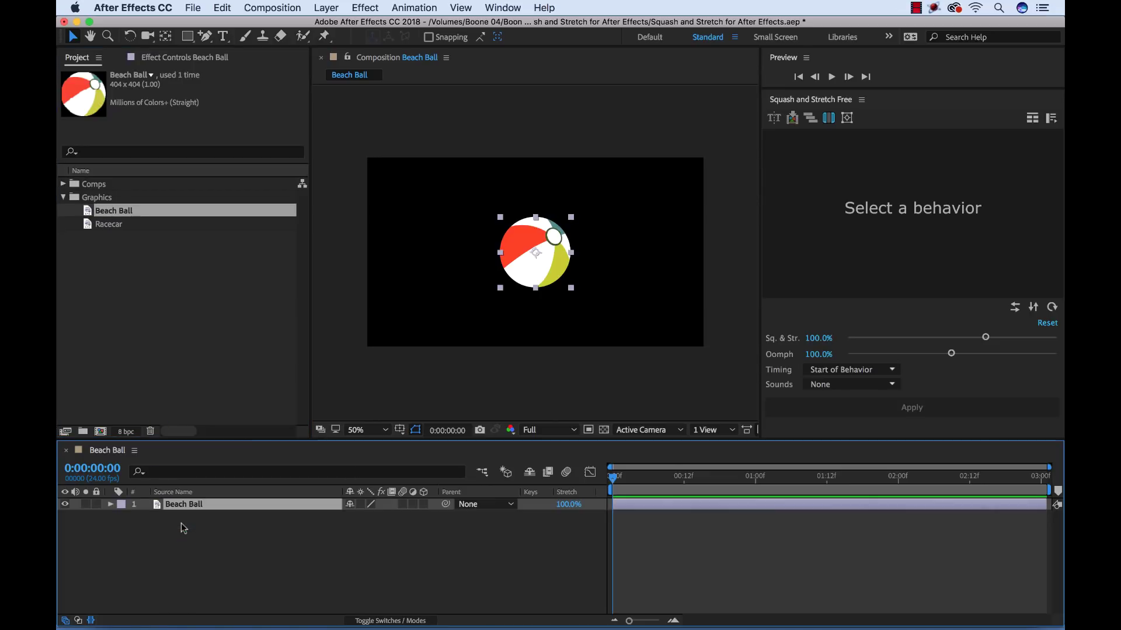
pyautogui.click(210, 523)
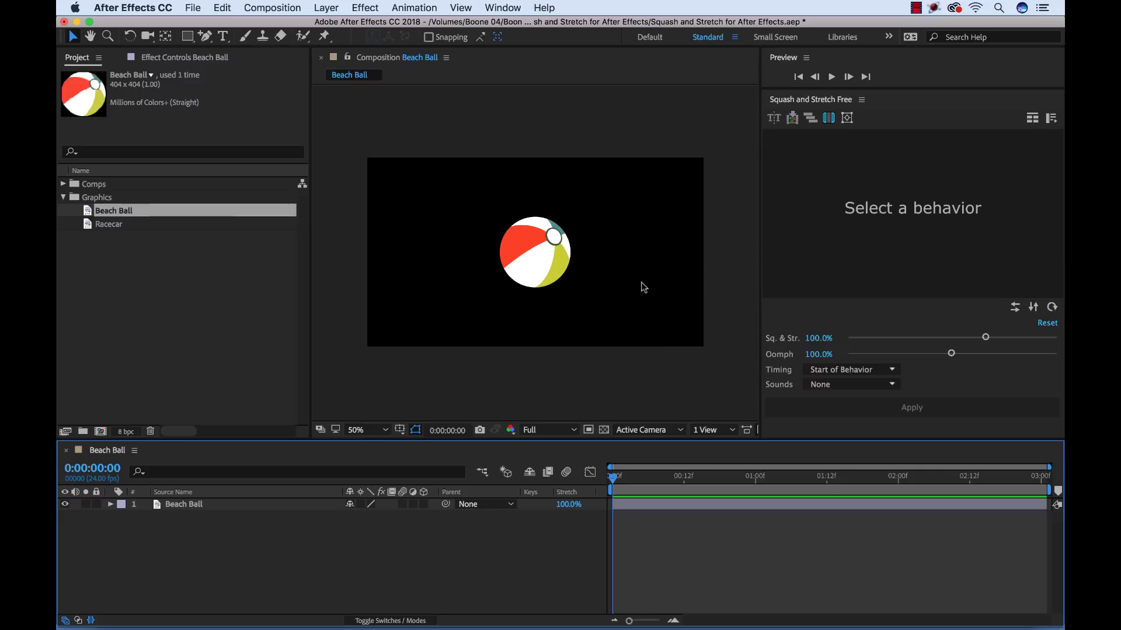
pyautogui.click(183, 505)
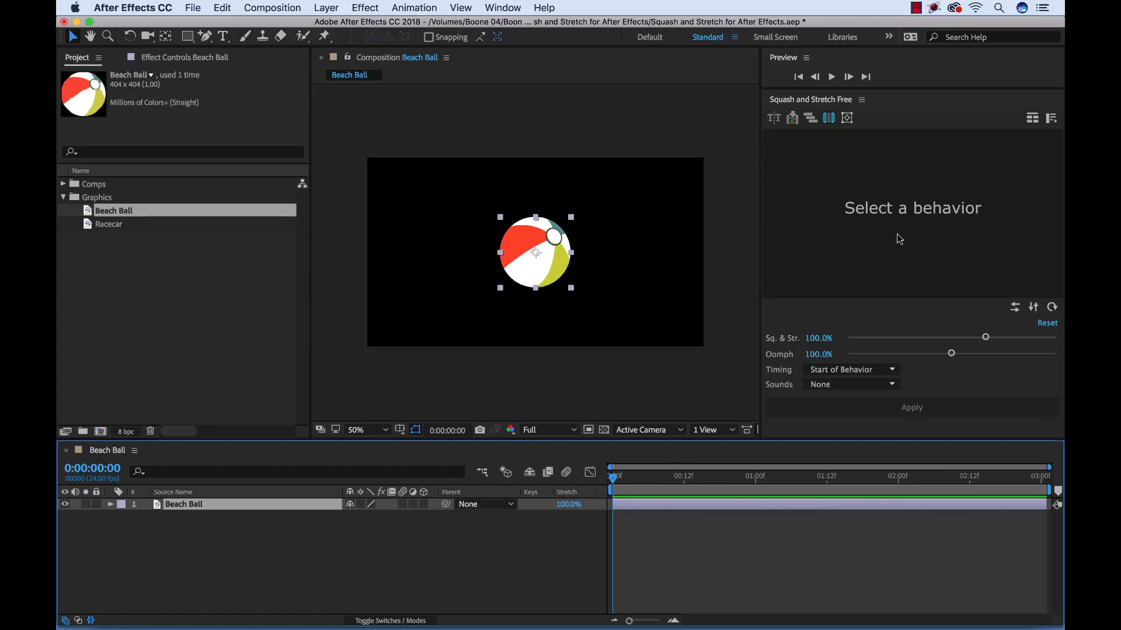
pyautogui.click(907, 220)
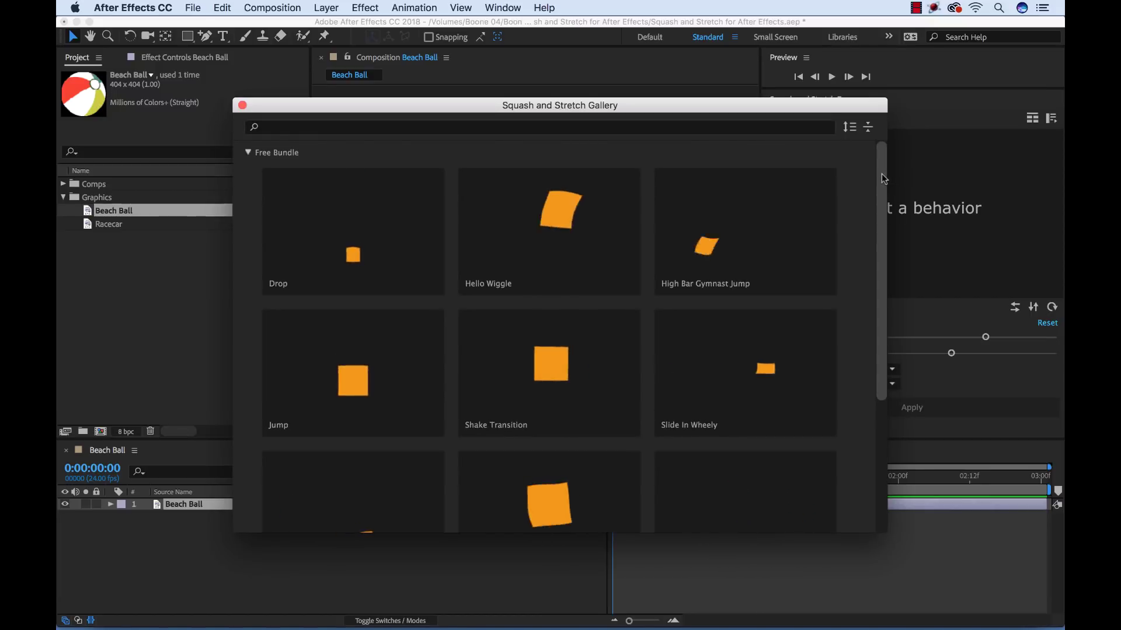
# - Browse the Free Bundle thumbnails and choose the Drop behaviour
pyautogui.moveTo(881, 174); pyautogui.dragTo(877, 316)
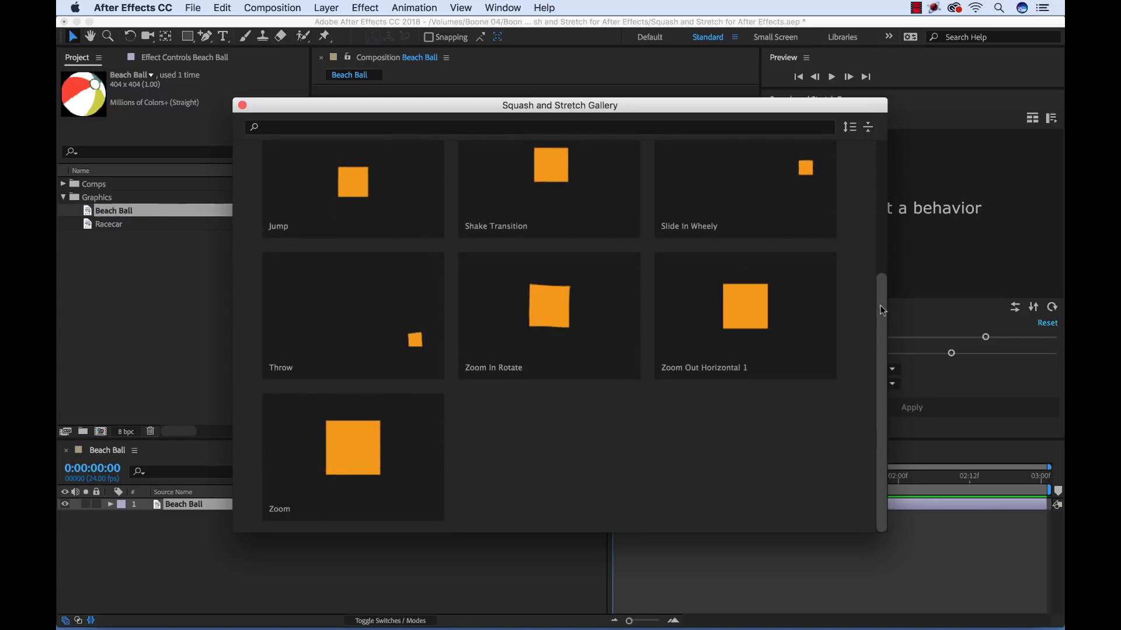
pyautogui.scroll(2, 881, 278)
pyautogui.moveTo(881, 278); pyautogui.dragTo(881, 159)
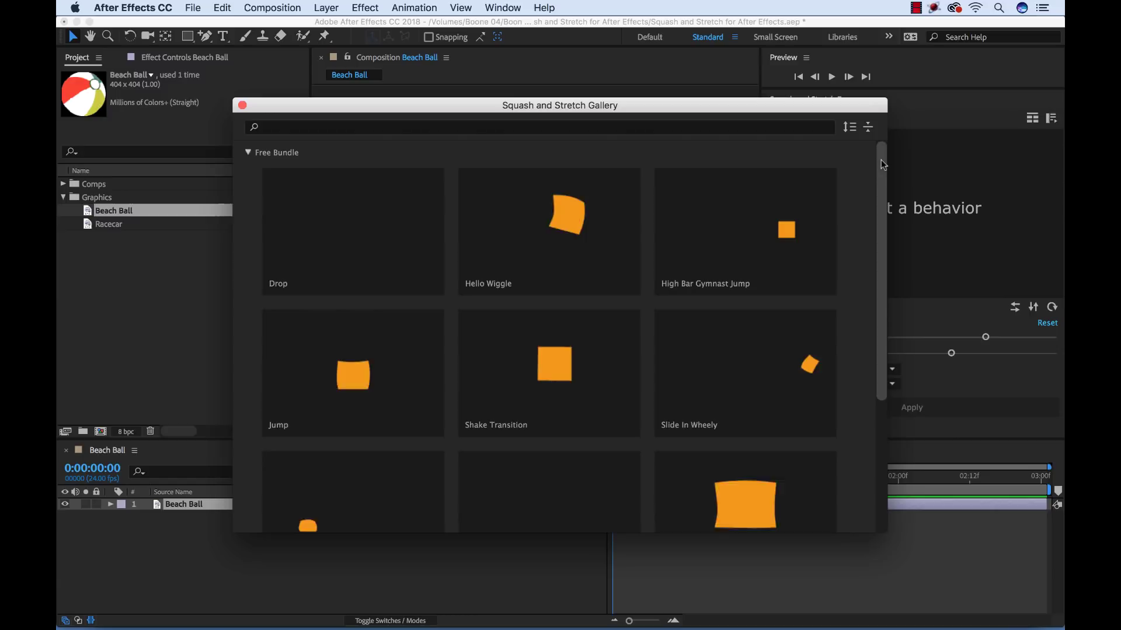
pyautogui.click(367, 232)
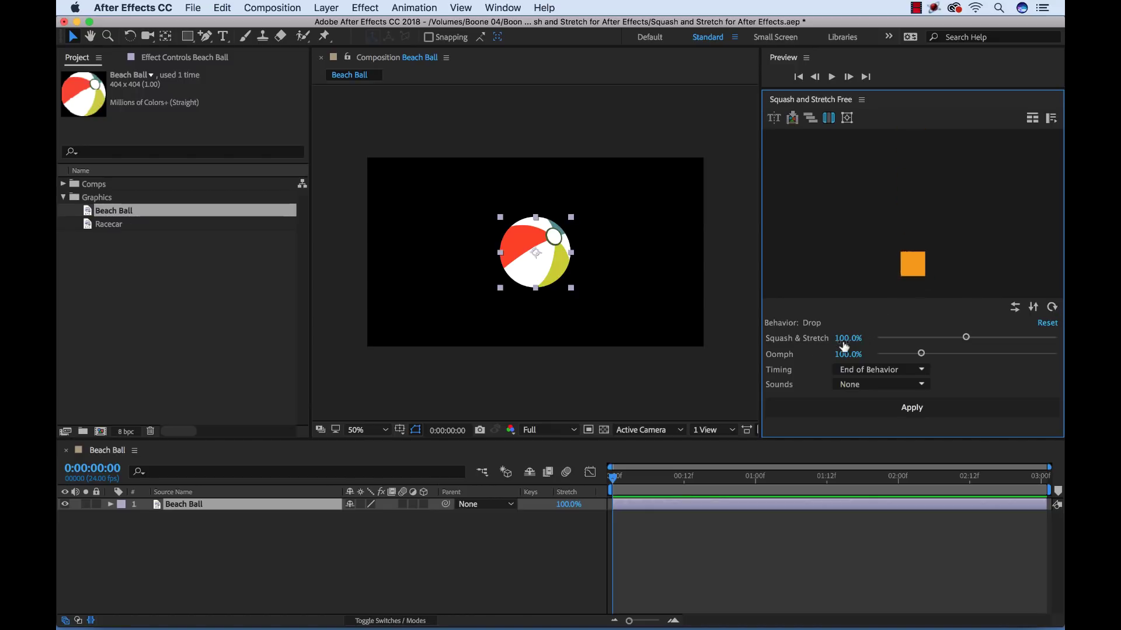
pyautogui.moveTo(844, 346)
pyautogui.mouseDown()
pyautogui.moveTo(818, 342)
pyautogui.moveTo(839, 356)
pyautogui.moveTo(827, 358)
pyautogui.mouseUp()
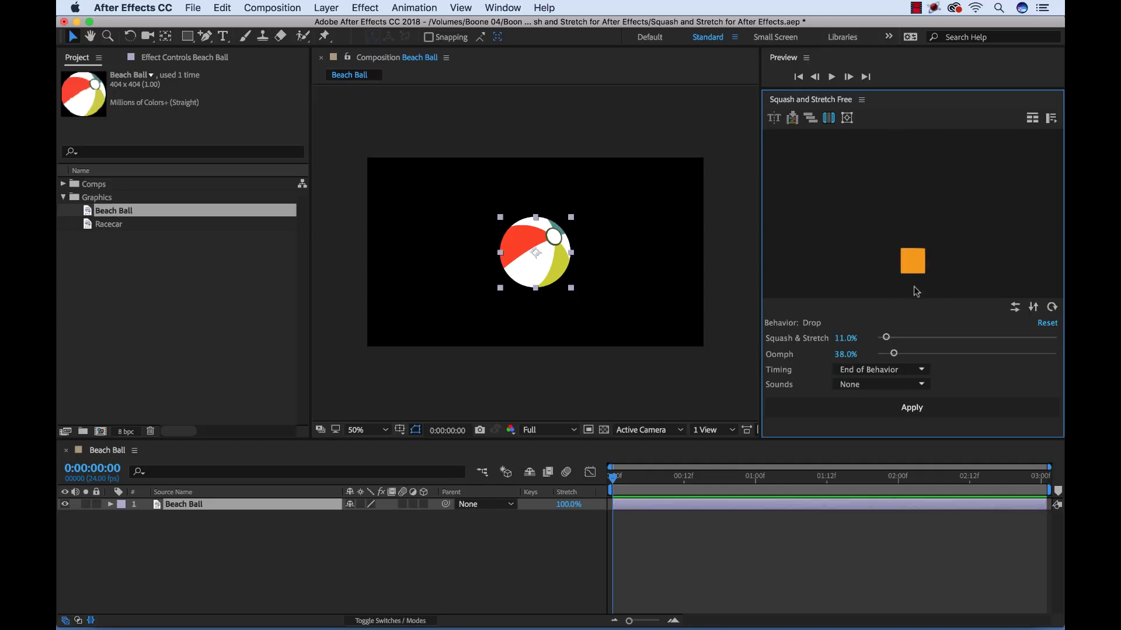
pyautogui.click(854, 340)
pyautogui.write('100')
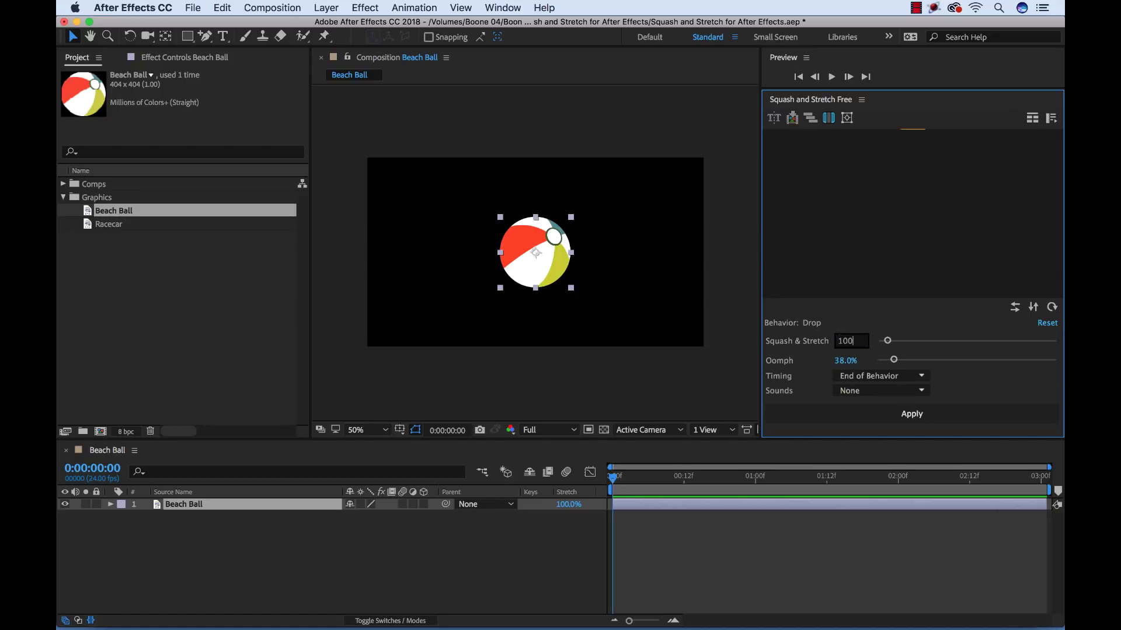
pyautogui.press('Return')
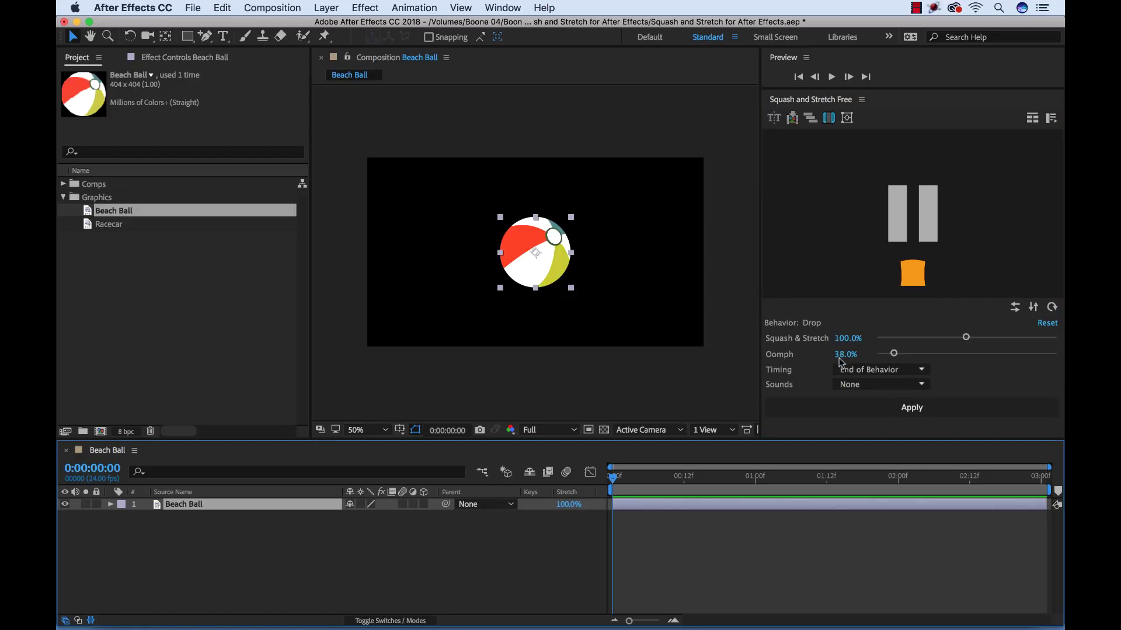
pyautogui.click(846, 354)
pyautogui.write('100')
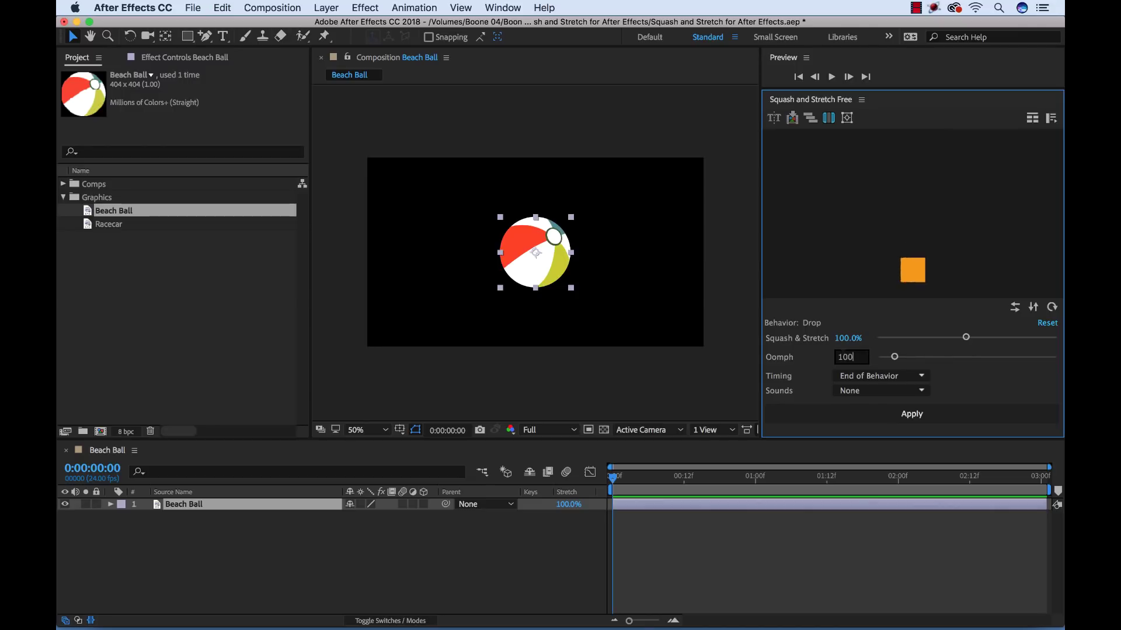
pyautogui.press('Return')
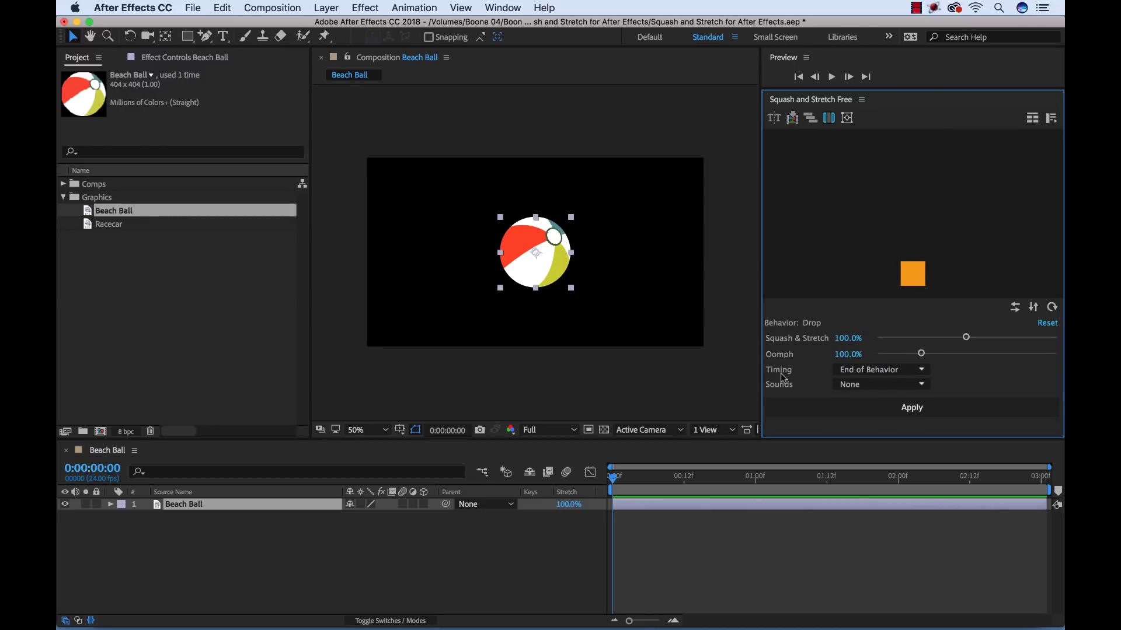
pyautogui.click(852, 370)
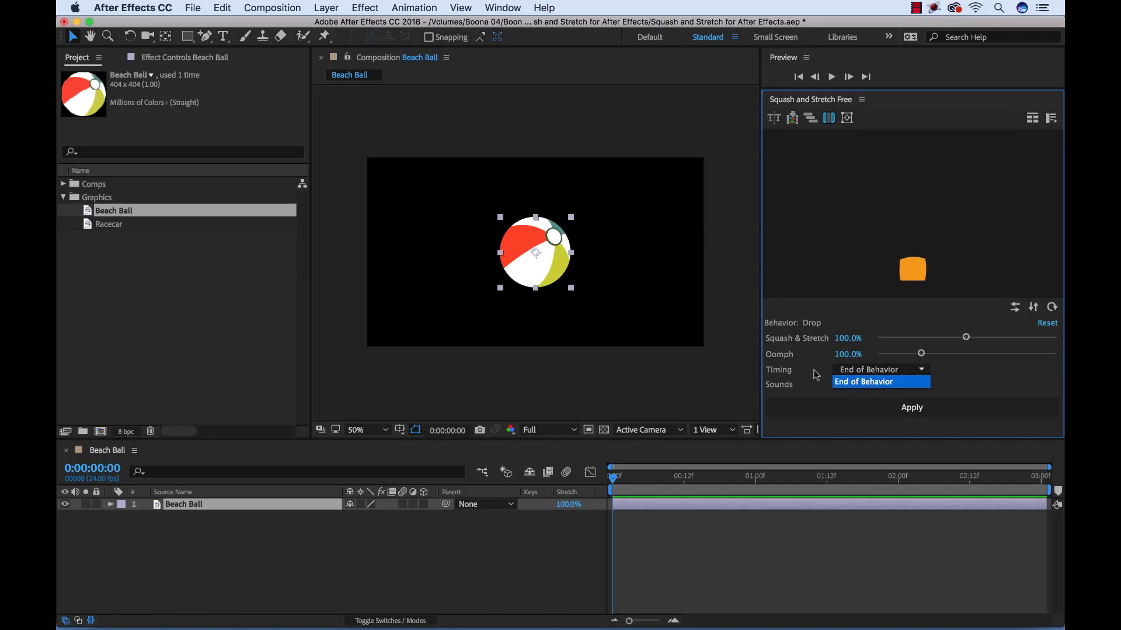
pyautogui.click(854, 379)
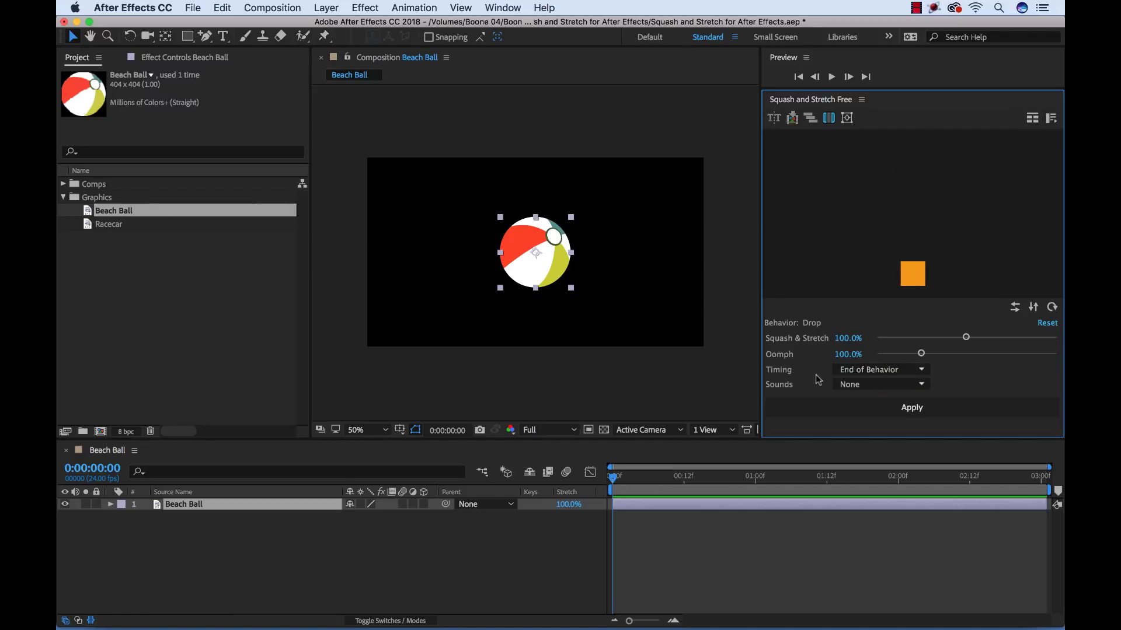
pyautogui.click(701, 478)
# - Set the Drop behaviour's sounds to Rubber 1 and reselect the Beach Ball layer
pyautogui.moveTo(704, 480); pyautogui.dragTo(900, 485)
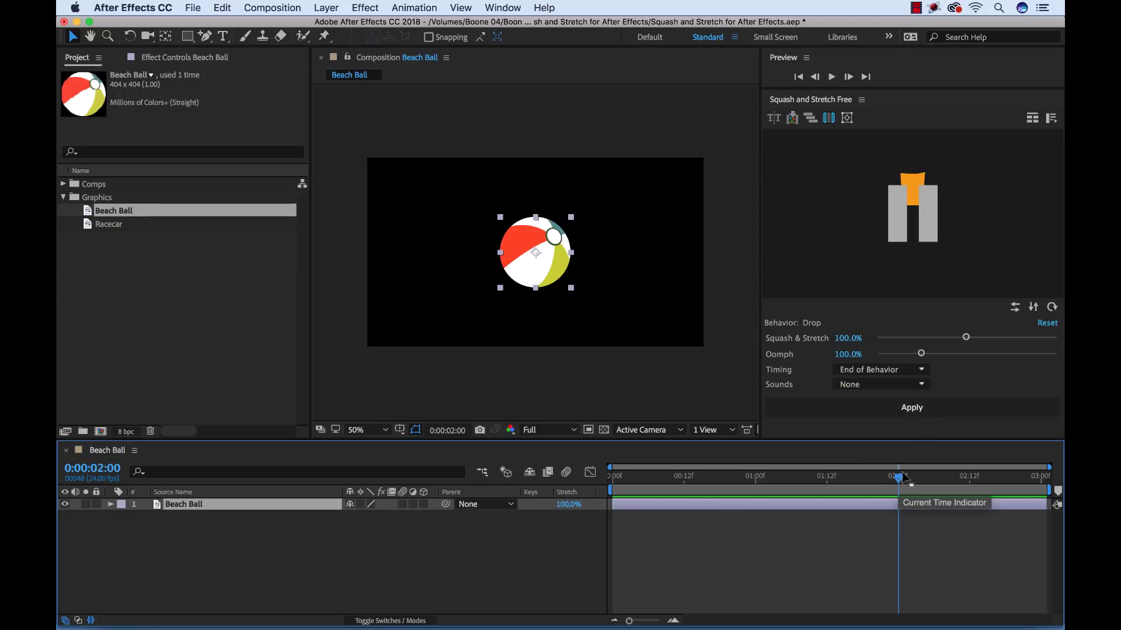
pyautogui.click(869, 385)
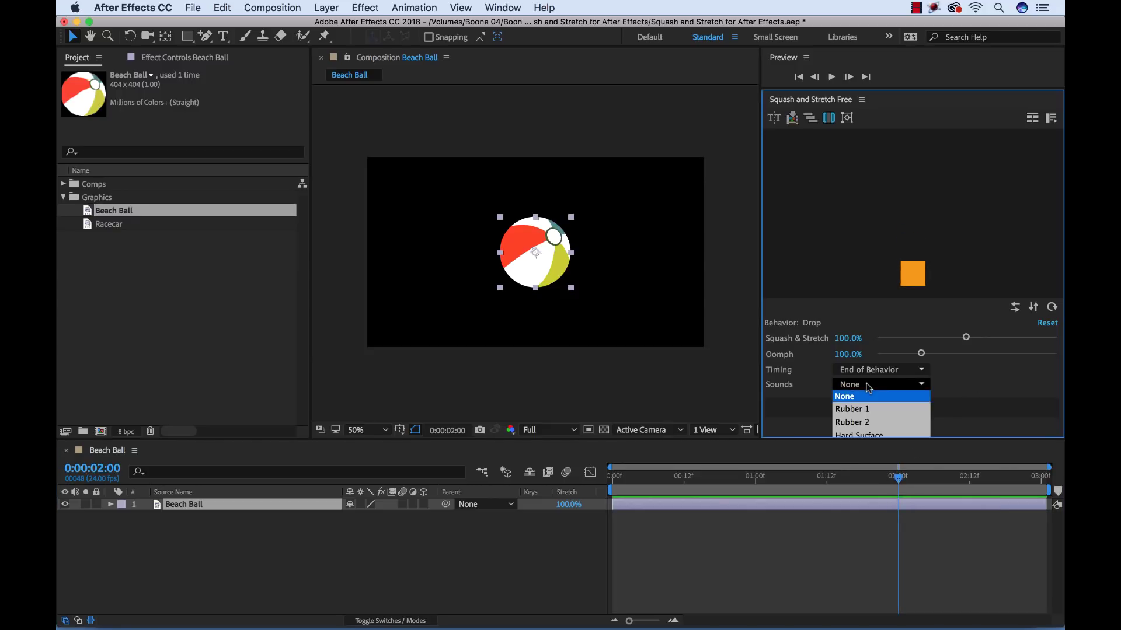
pyautogui.click(895, 411)
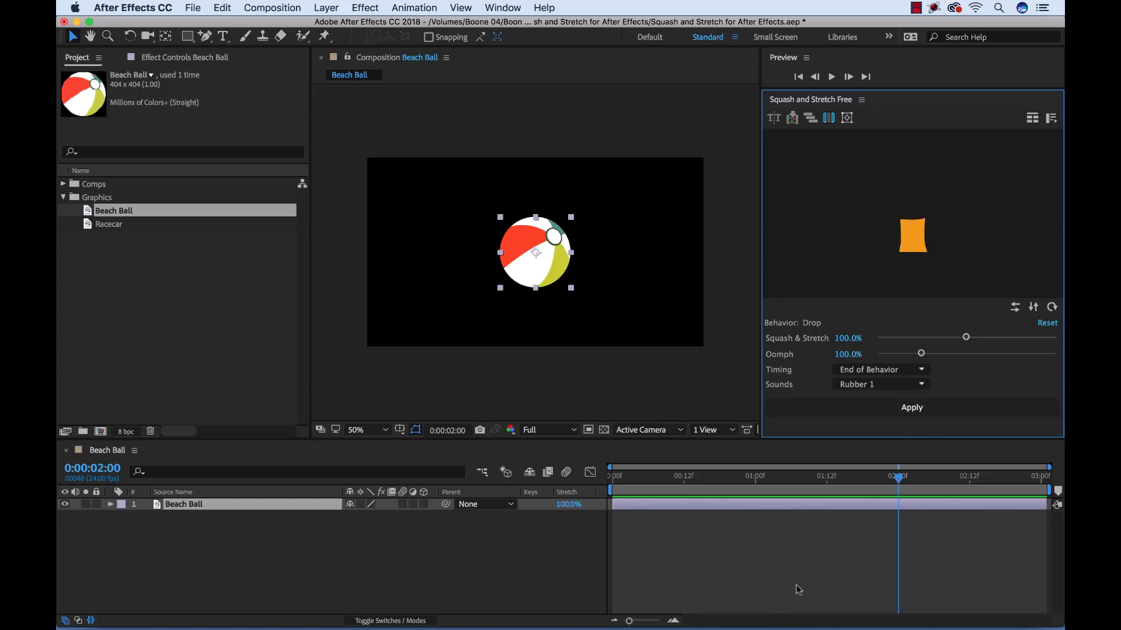
pyautogui.click(825, 538)
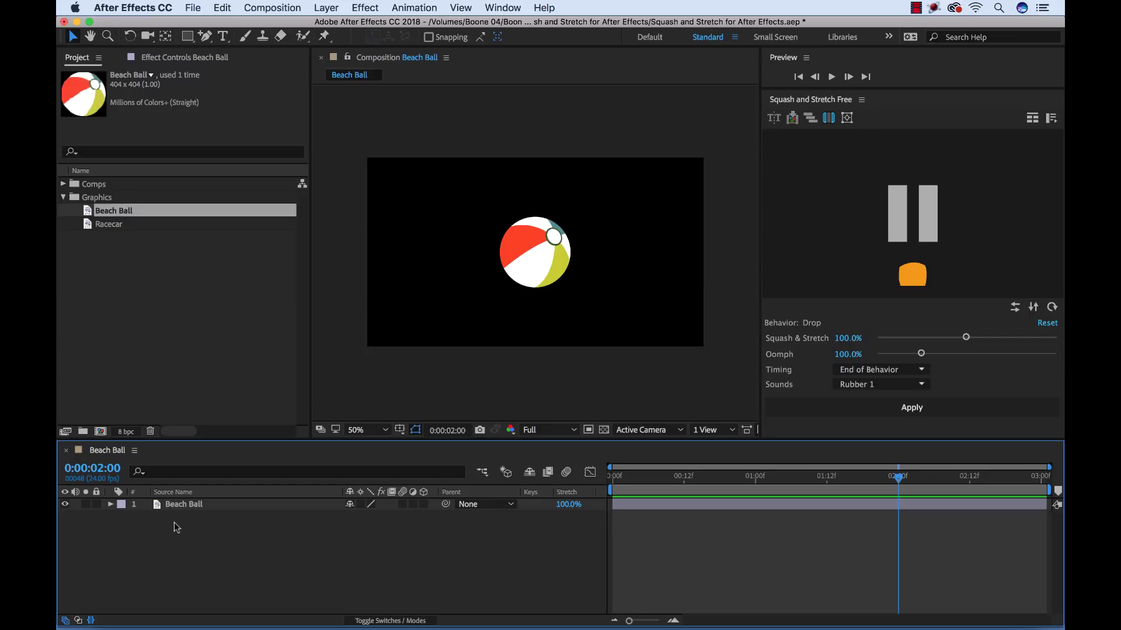
pyautogui.click(188, 504)
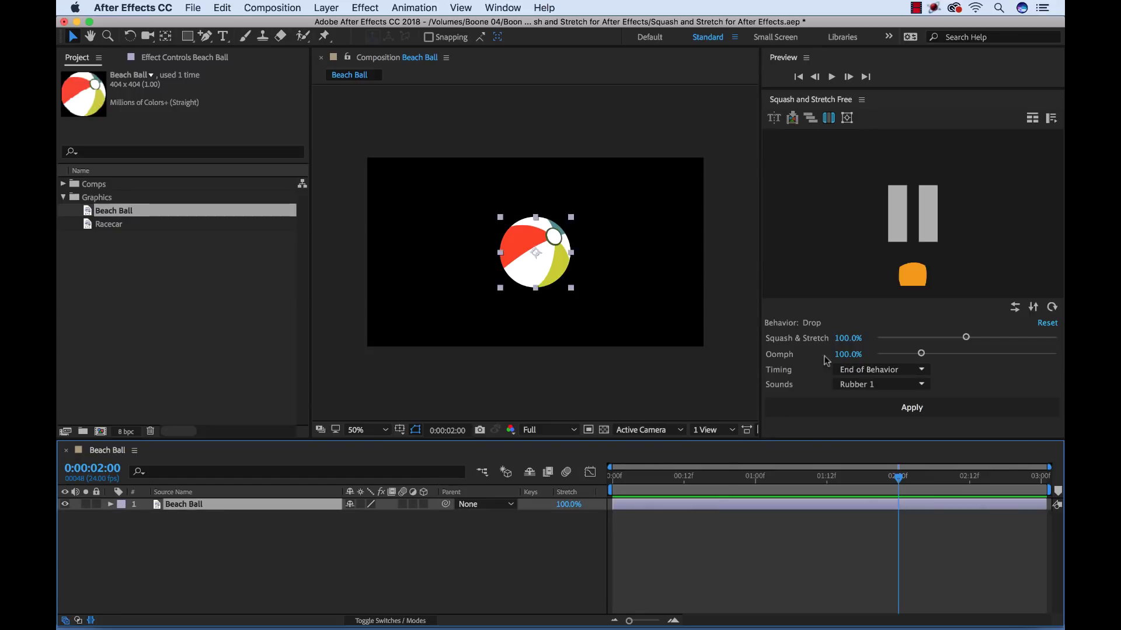
# - Apply the Drop behaviour, adding five rubber and swish sound layers, and preview the bounce
pyautogui.click(914, 408)
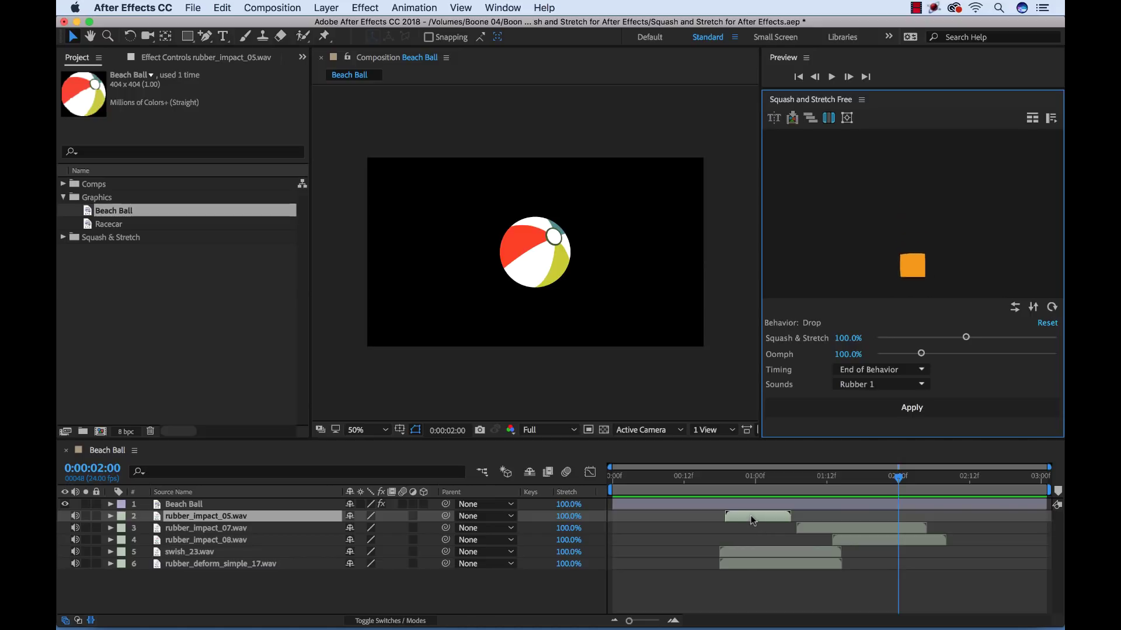
pyautogui.click(740, 576)
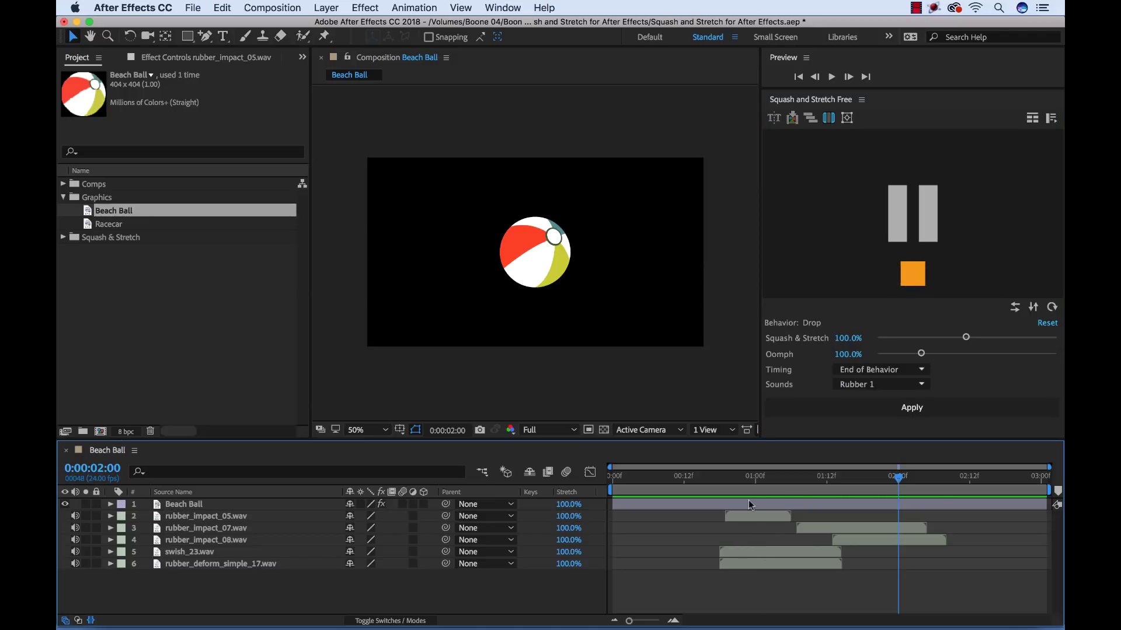
pyautogui.moveTo(849, 478); pyautogui.dragTo(564, 477)
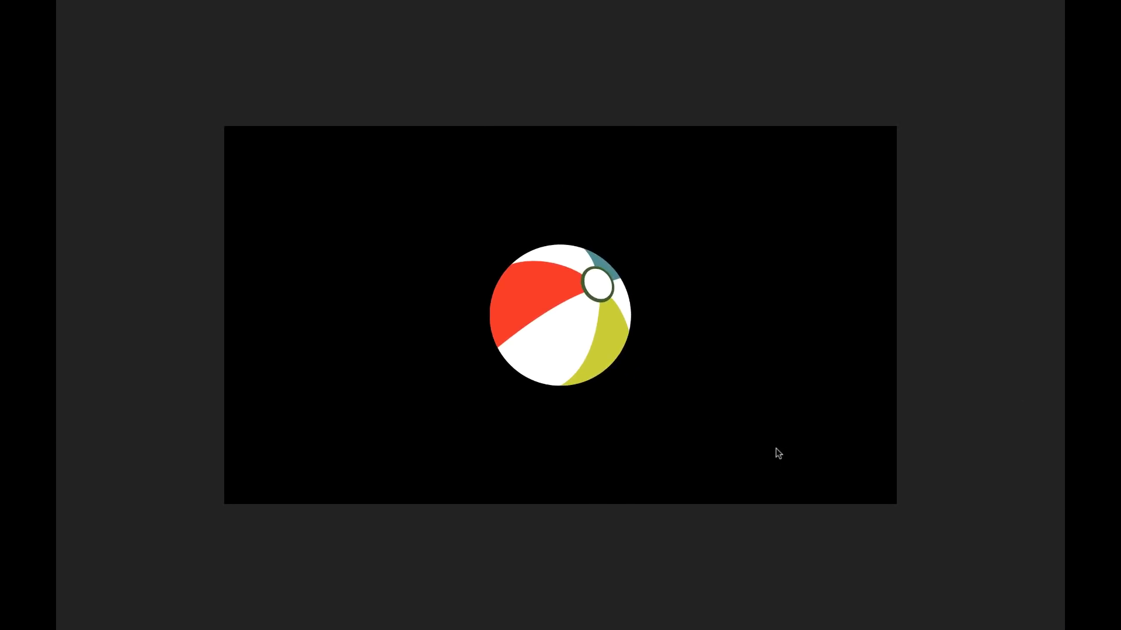
pyautogui.press('space')
pyautogui.moveTo(736, 477); pyautogui.dragTo(832, 486)
# - Inspect the ball's warp properties at 1:15 and enable composition and layer motion blur
pyautogui.click(814, 503)
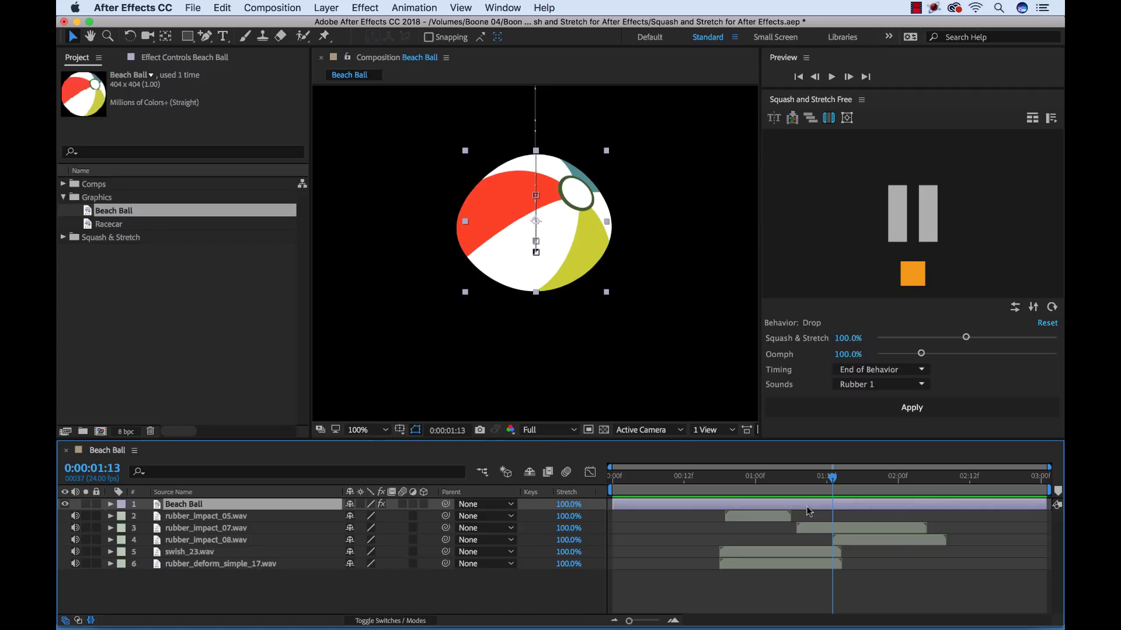
pyautogui.press('u')
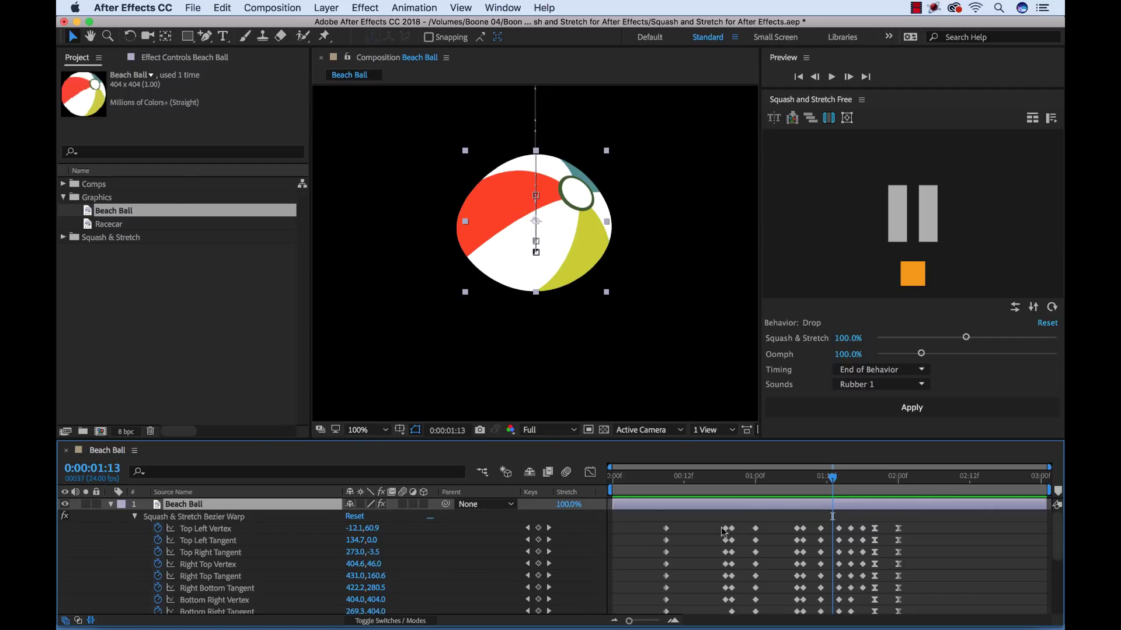
pyautogui.press('`')
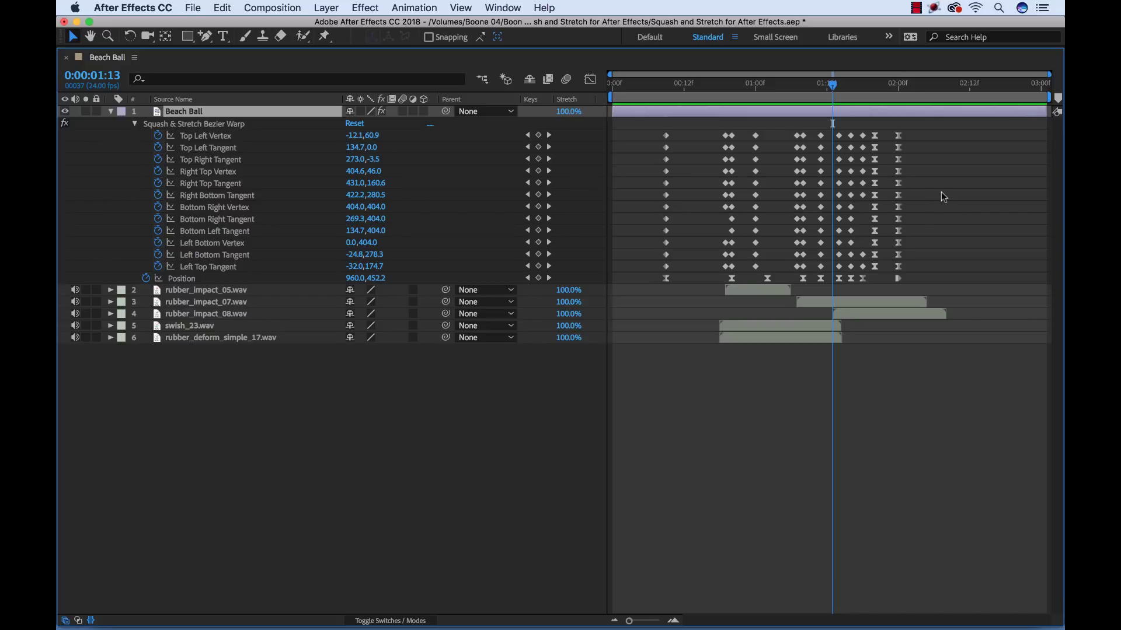
pyautogui.press('`')
pyautogui.moveTo(823, 480)
pyautogui.mouseDown()
pyautogui.moveTo(720, 477)
pyautogui.moveTo(844, 477)
pyautogui.mouseUp()
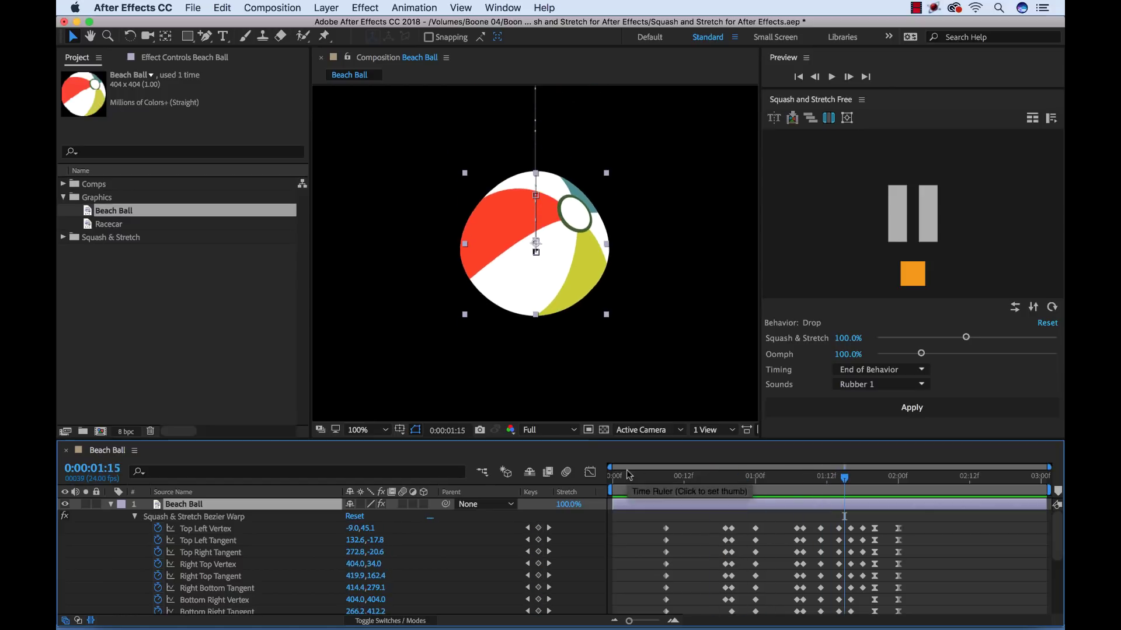
pyautogui.click(565, 471)
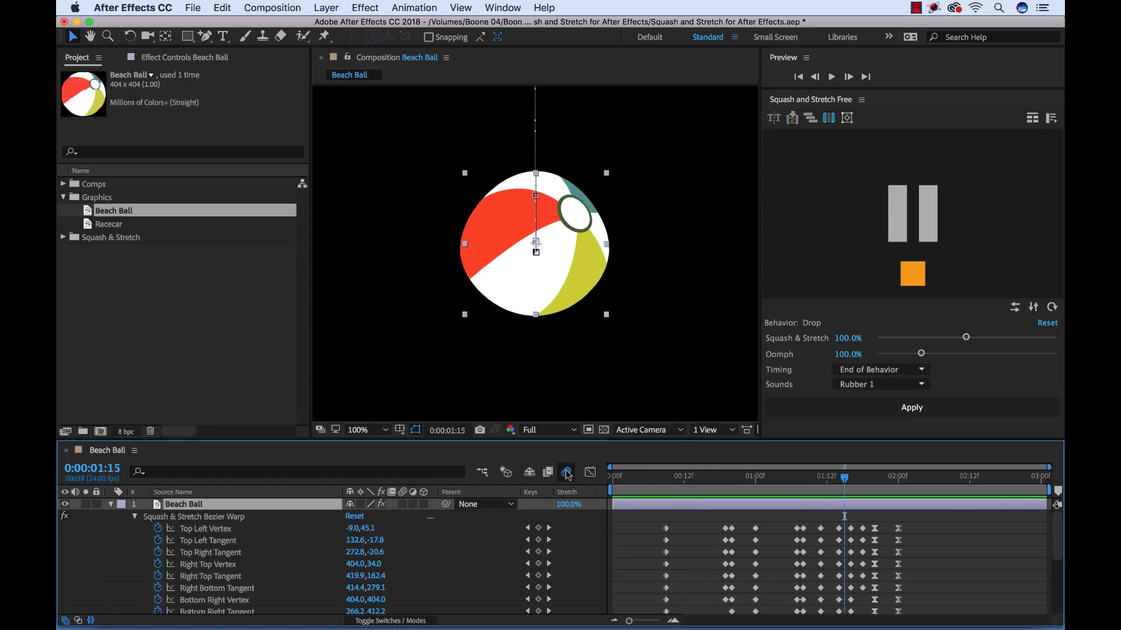
pyautogui.click(403, 504)
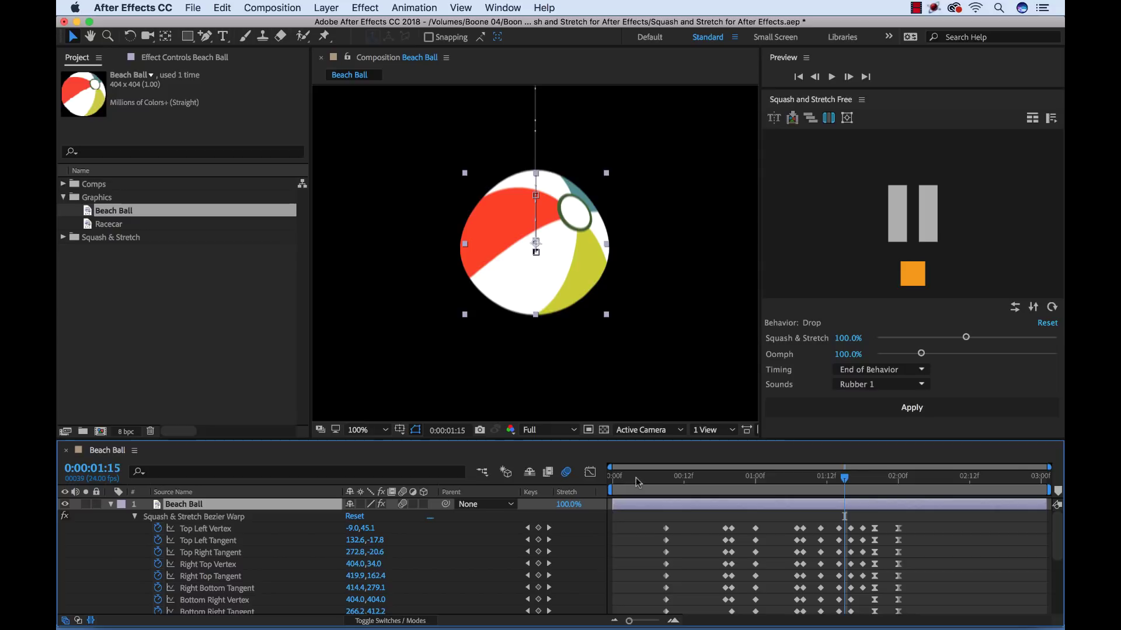
# - Move all Position keyframes lower so the ball lands near the frame bottom, then replay
pyautogui.press('u')
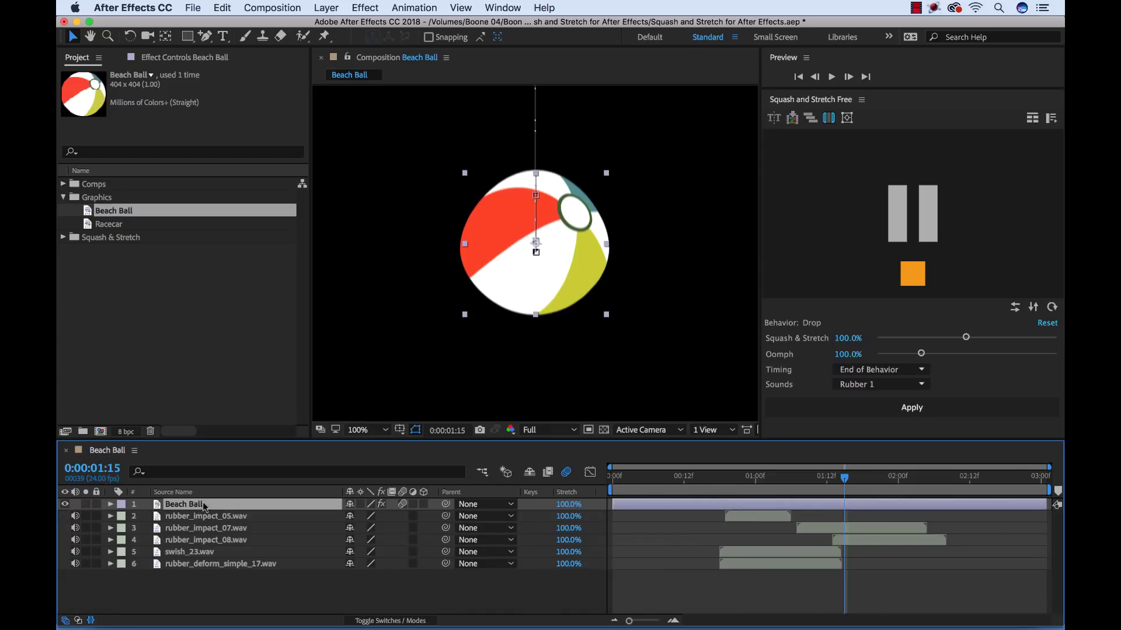
pyautogui.press('p')
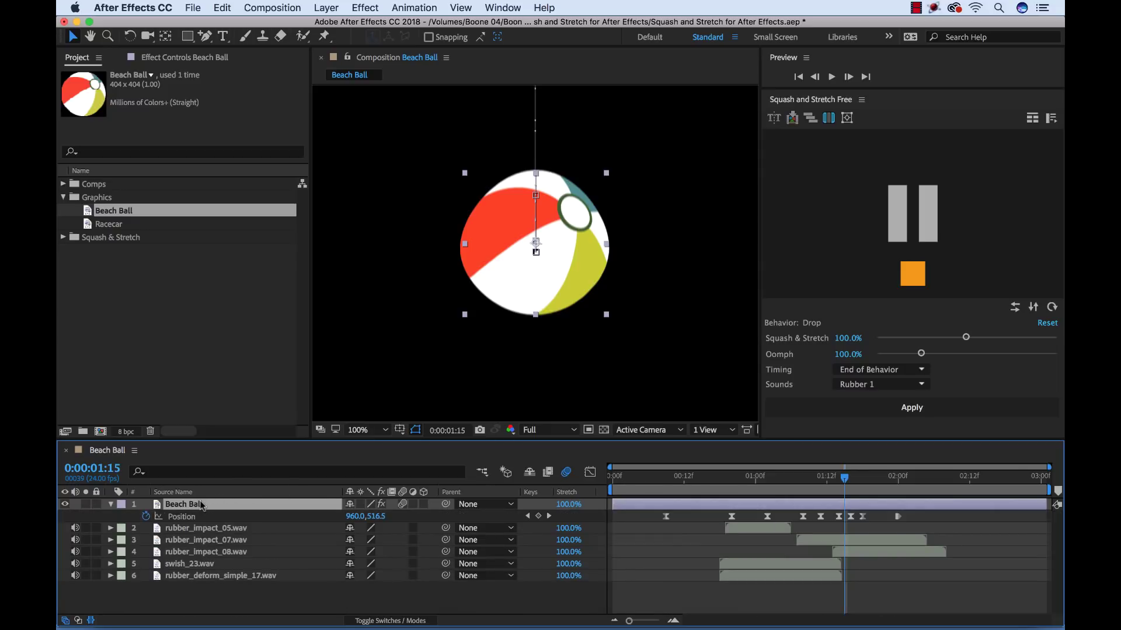
pyautogui.click(172, 518)
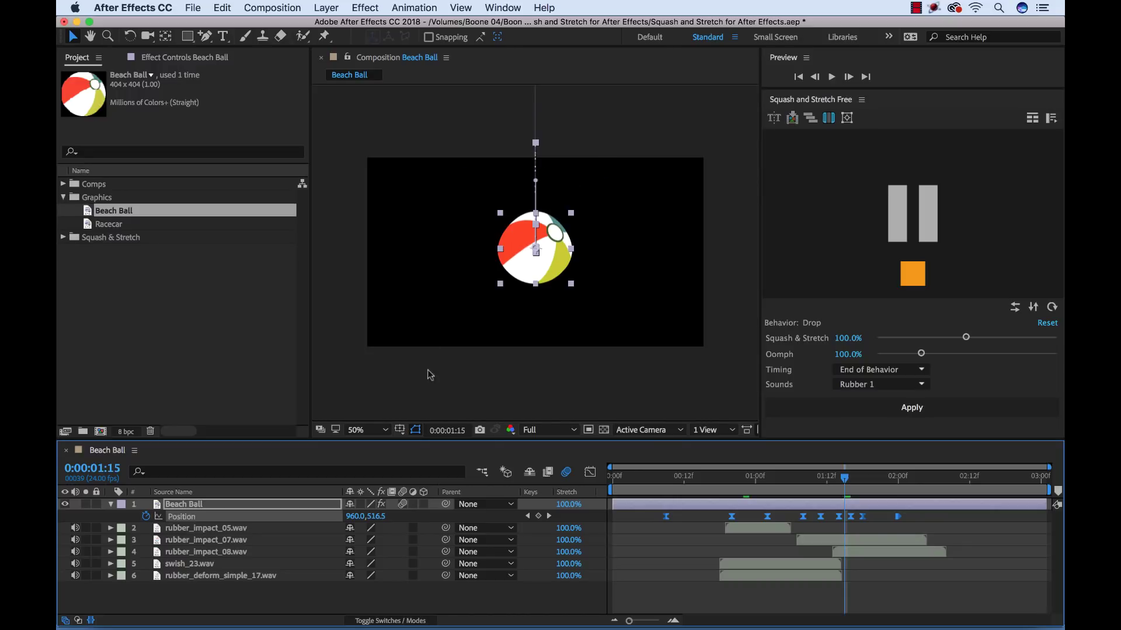
pyautogui.moveTo(535, 145); pyautogui.dragTo(537, 207)
pyautogui.click(922, 478)
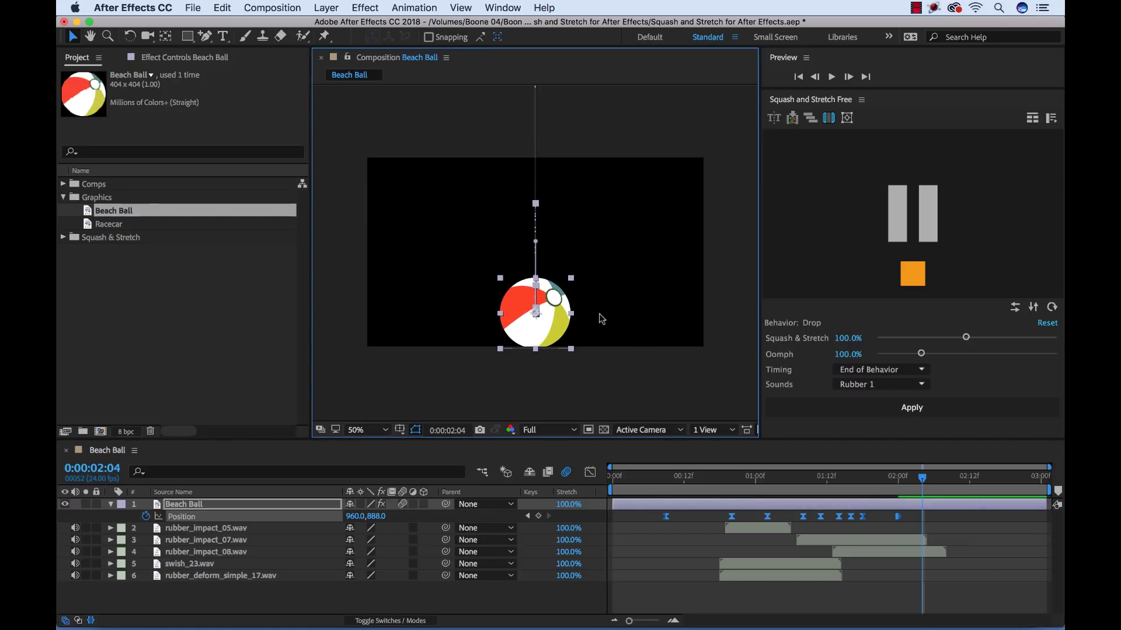
pyautogui.click(944, 486)
pyautogui.press('Home')
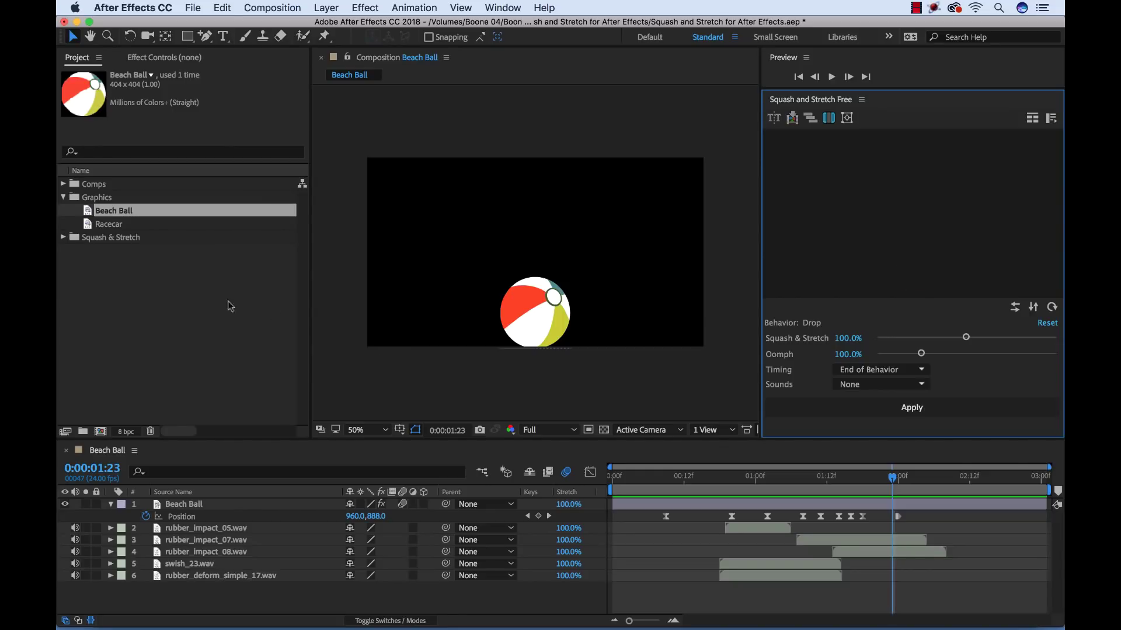
# - Open the Racecar comp and place the Racecar graphic below the '24 heures du mans' title
pyautogui.click(63, 185)
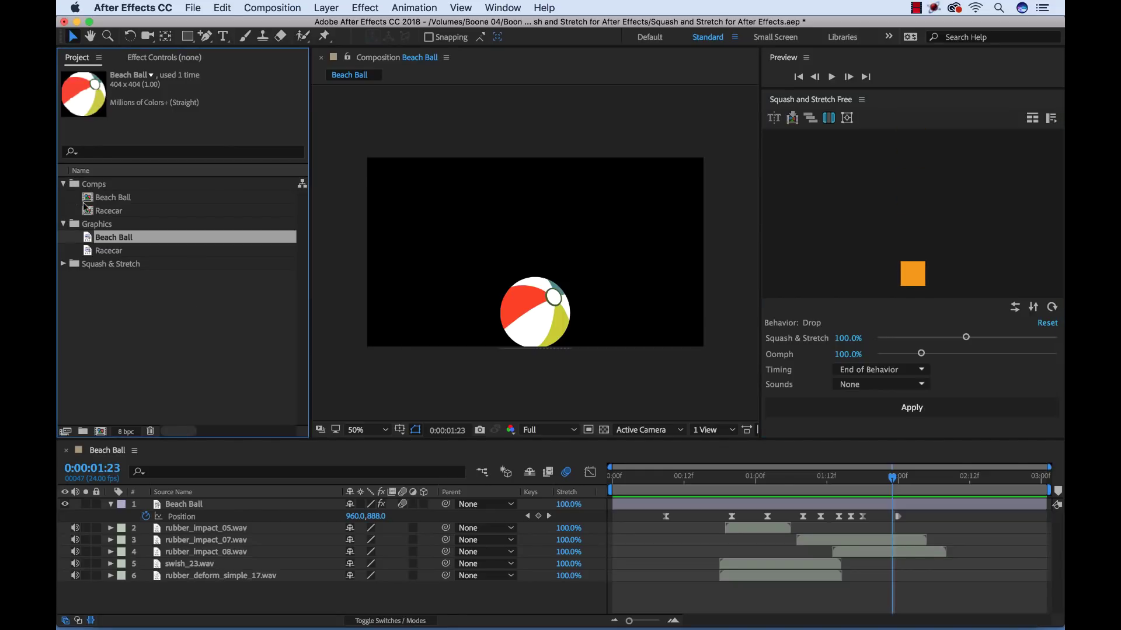
pyautogui.doubleClick(93, 211)
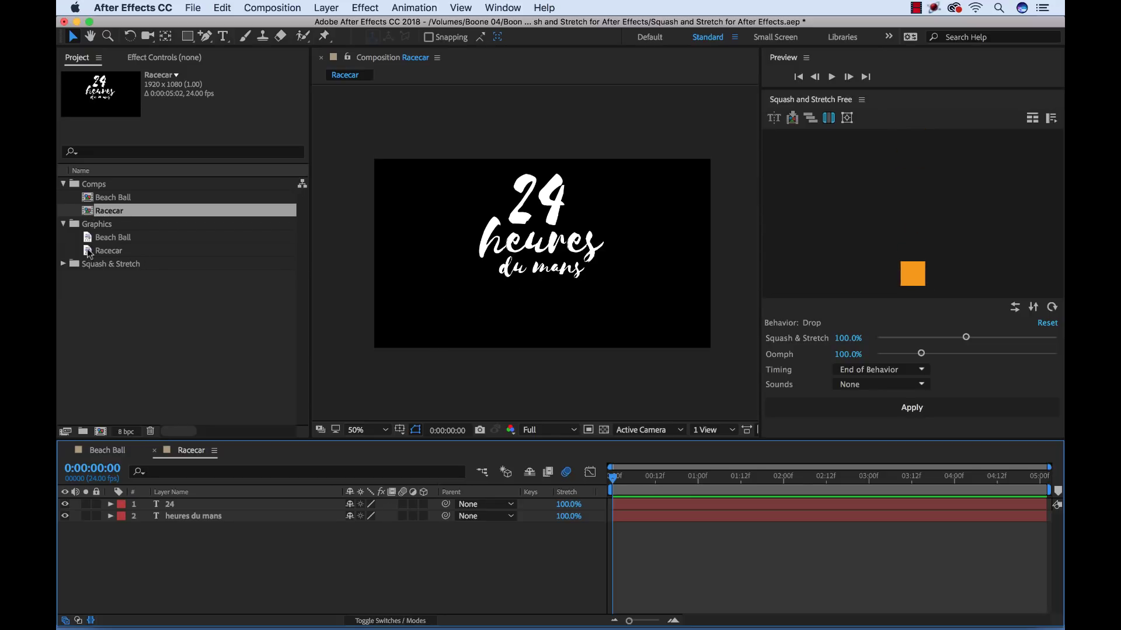
pyautogui.moveTo(89, 253); pyautogui.dragTo(146, 569)
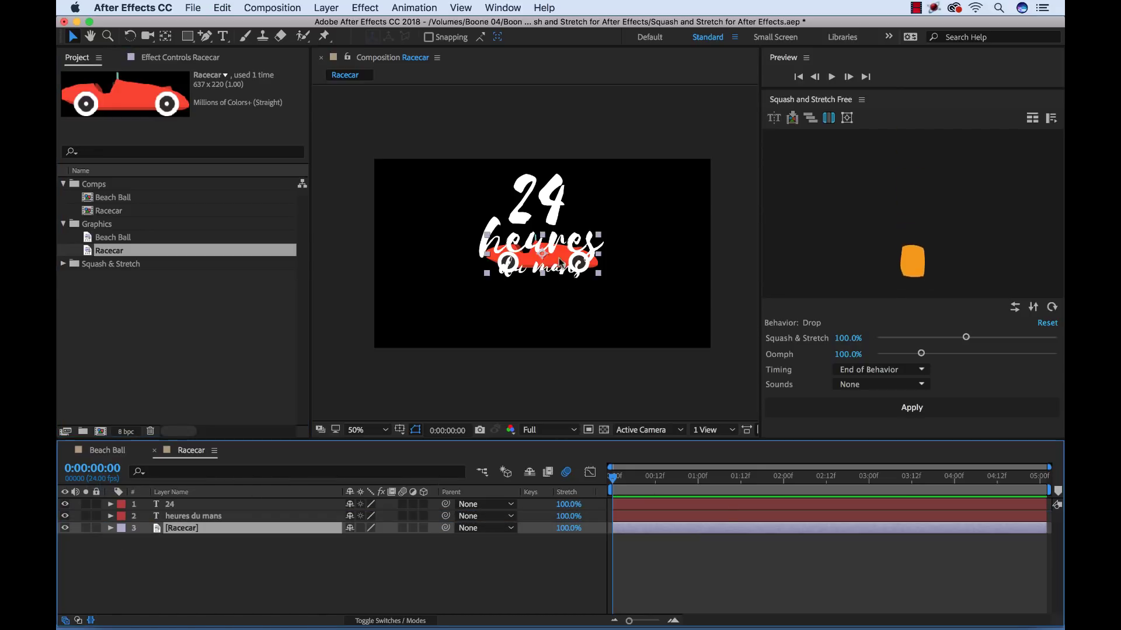
pyautogui.moveTo(560, 263); pyautogui.dragTo(559, 312)
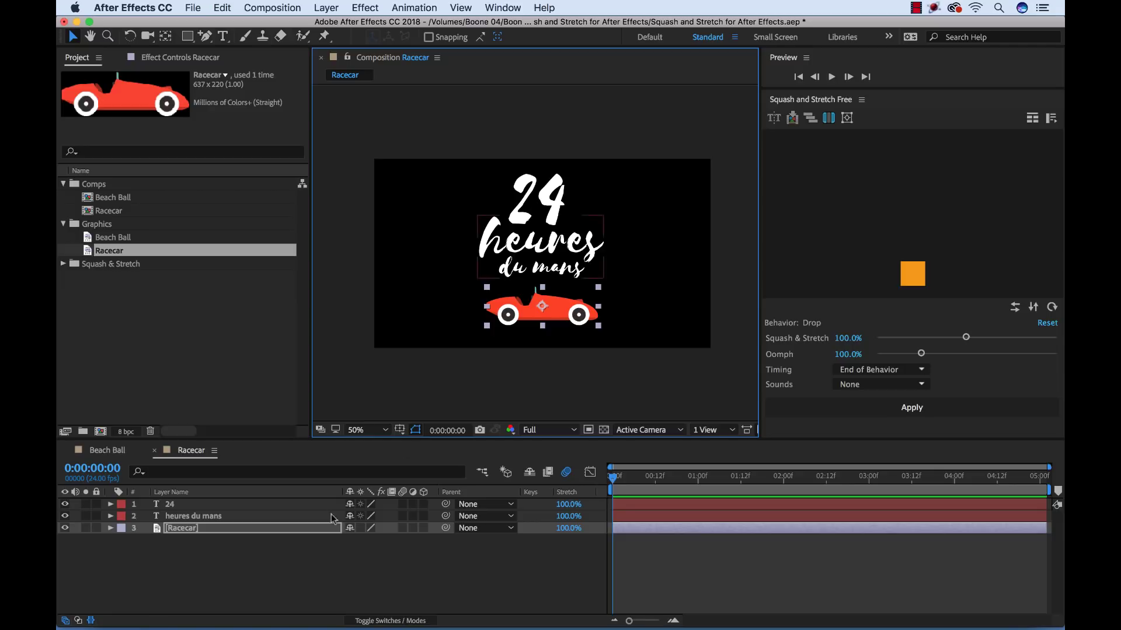
pyautogui.click(289, 551)
pyautogui.click(188, 530)
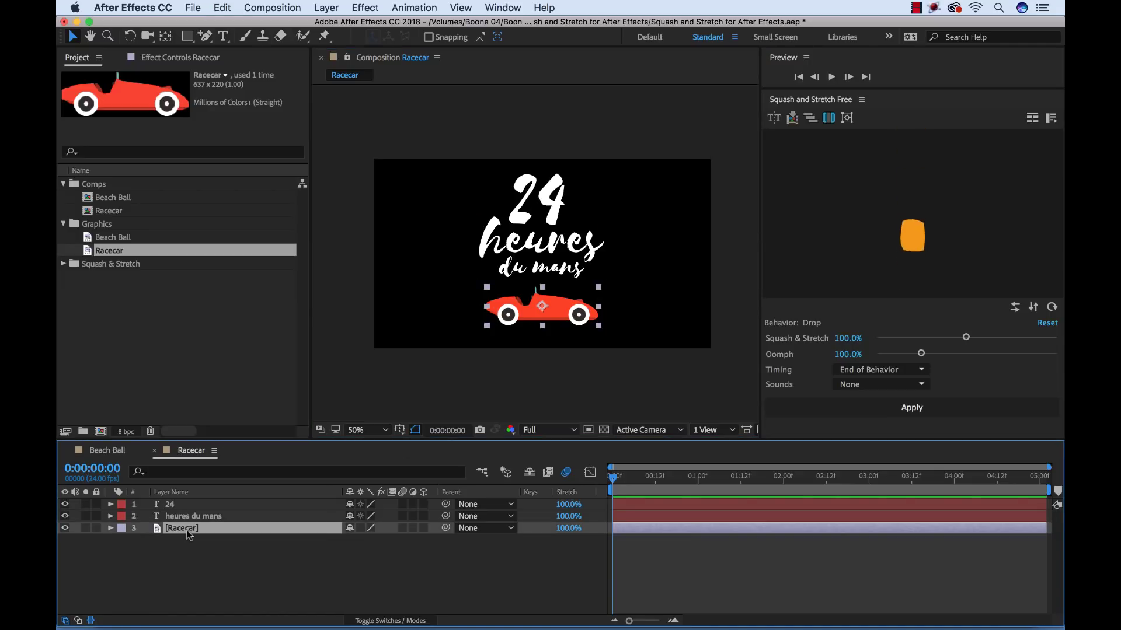
# - Choose the Slide In Wheely behaviour and set its Squash & Stretch to 50%
pyautogui.click(962, 214)
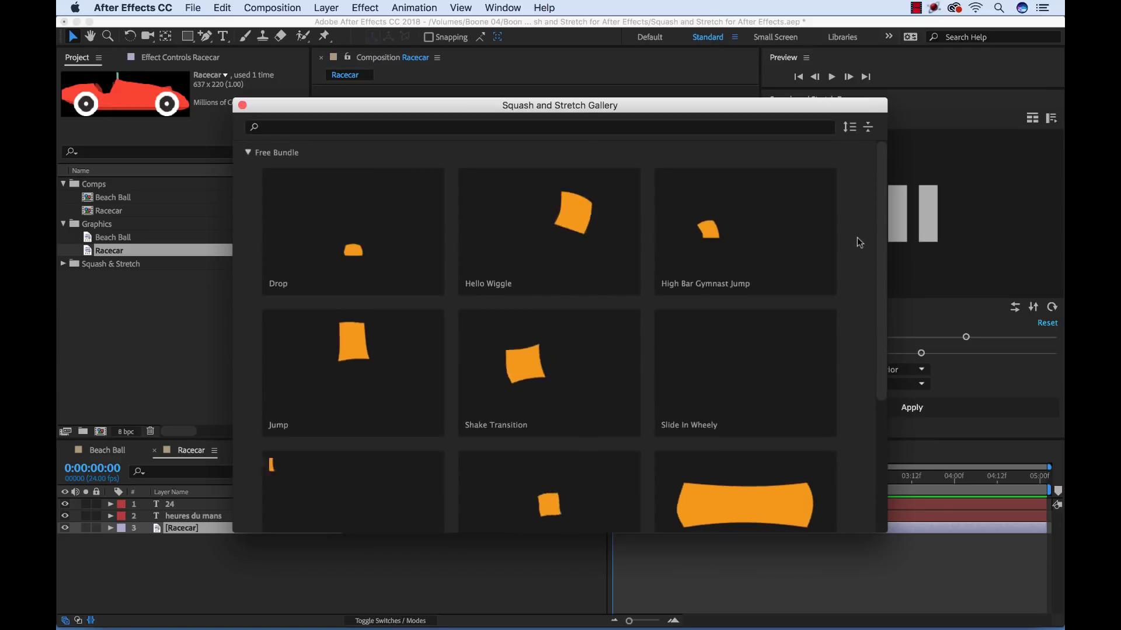
pyautogui.scroll(-2, 741, 368)
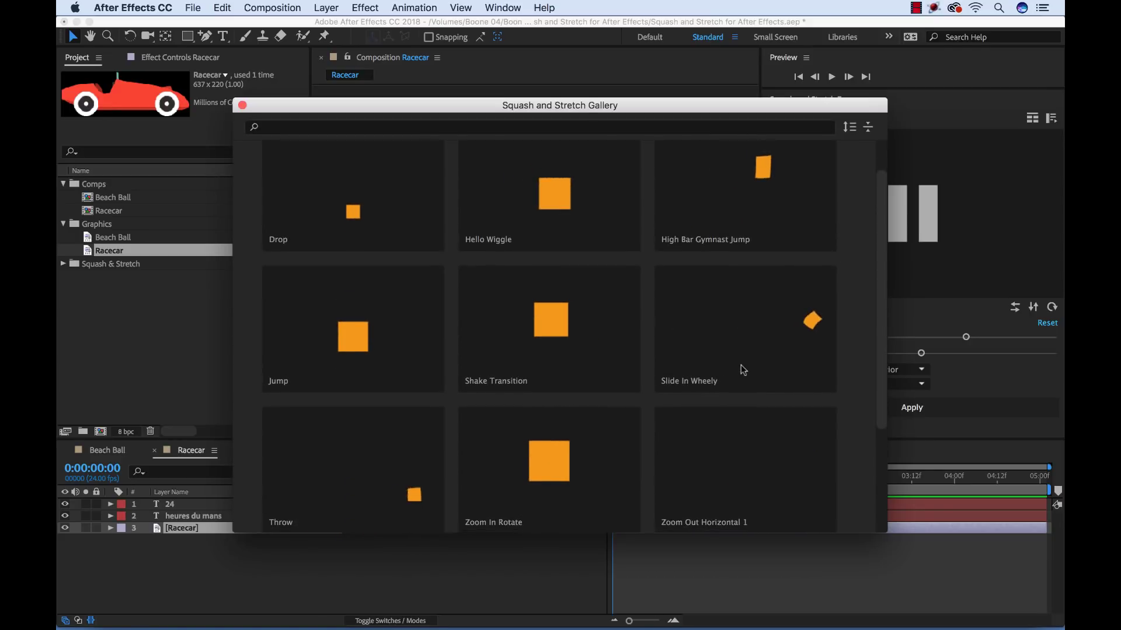
pyautogui.doubleClick(762, 343)
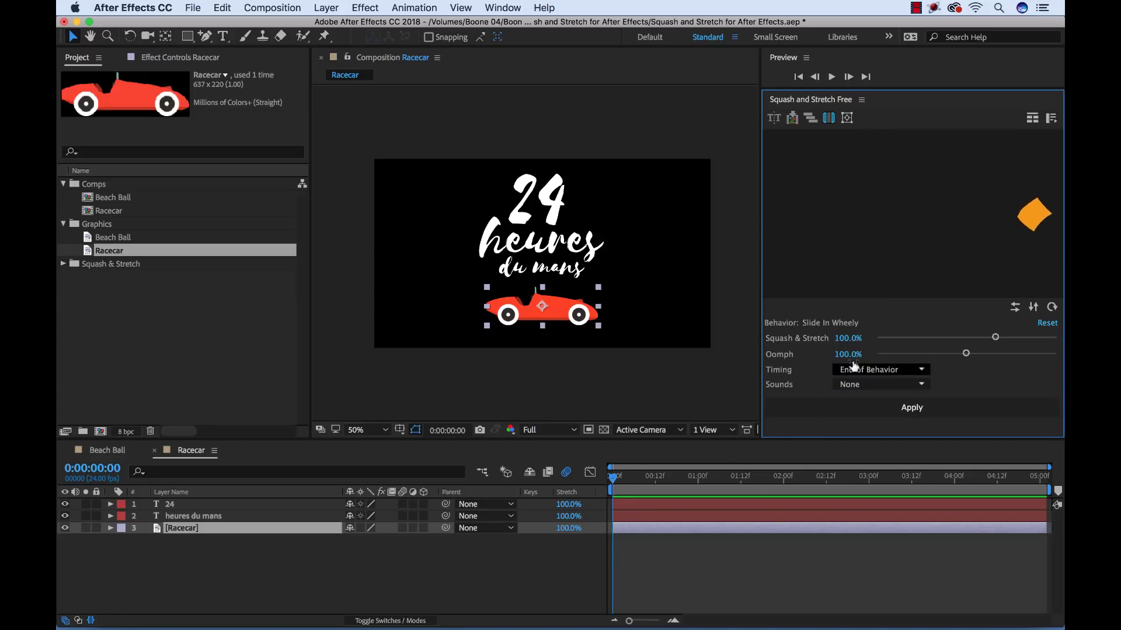
pyautogui.click(848, 339)
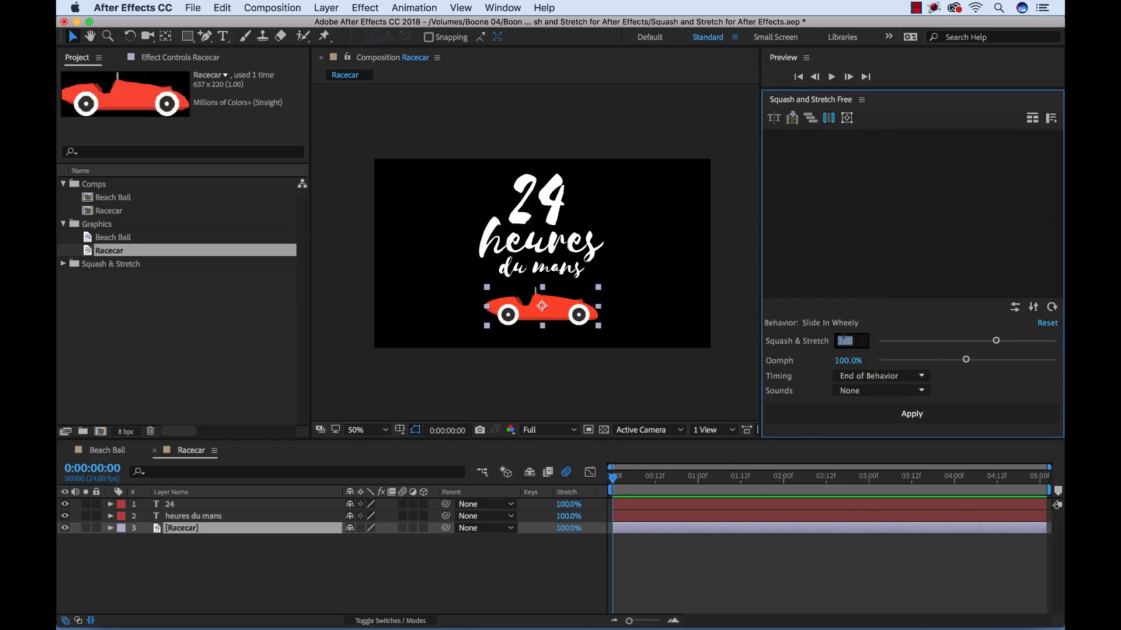
pyautogui.write('50')
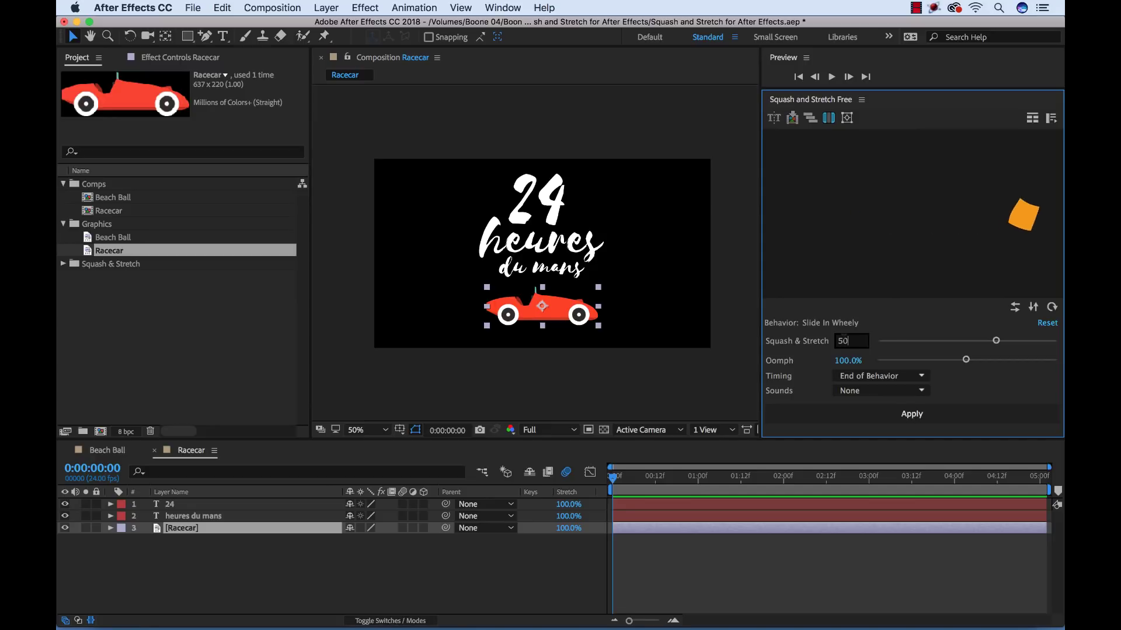
pyautogui.press('Return')
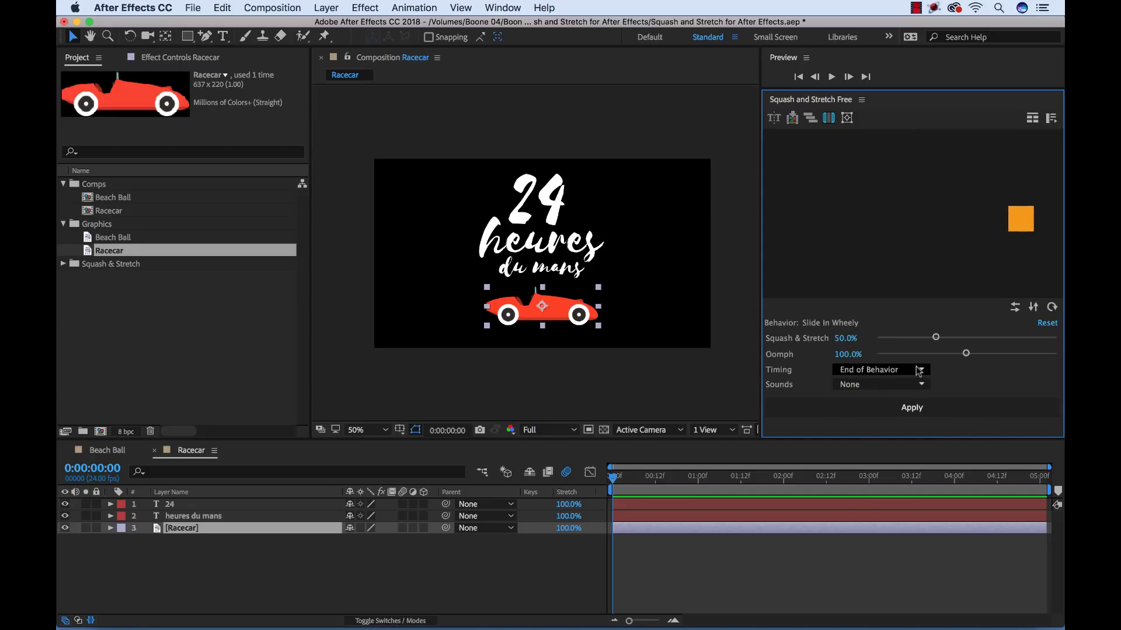
# - Set the current time to 3:00, choose Intense sounds, and select the Racecar layer
pyautogui.moveTo(664, 482); pyautogui.dragTo(871, 485)
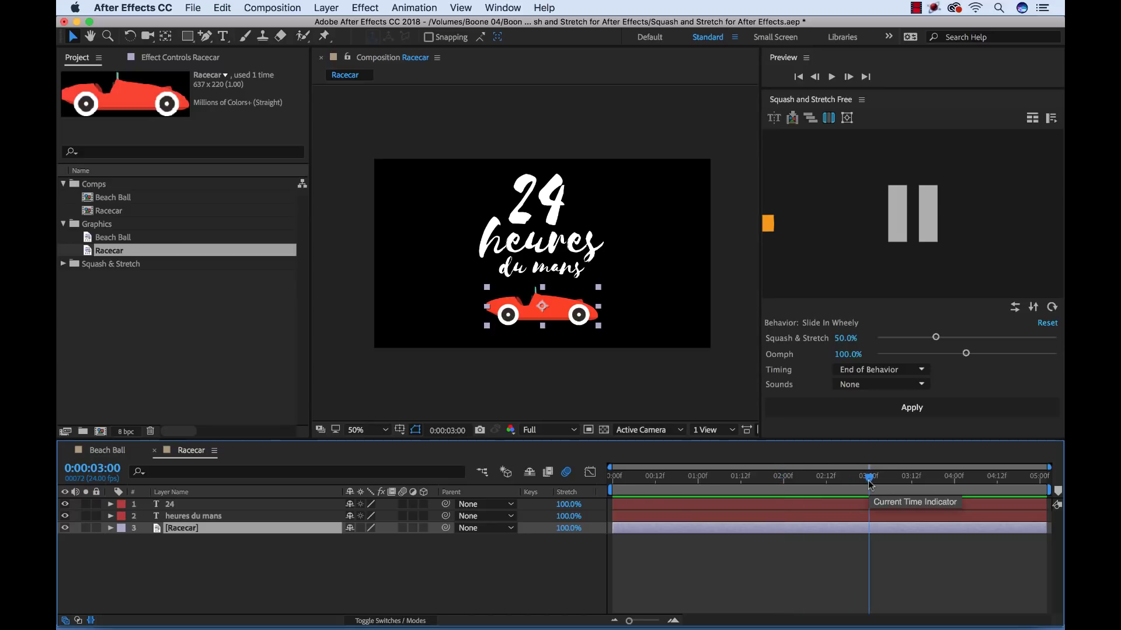
pyautogui.click(878, 384)
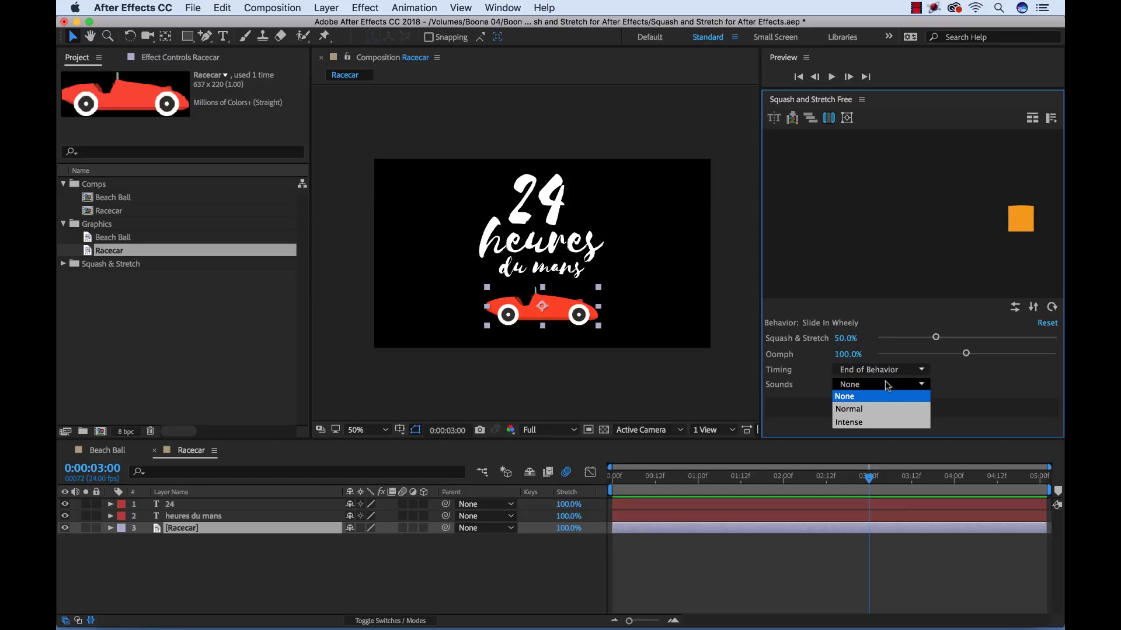
pyautogui.click(854, 424)
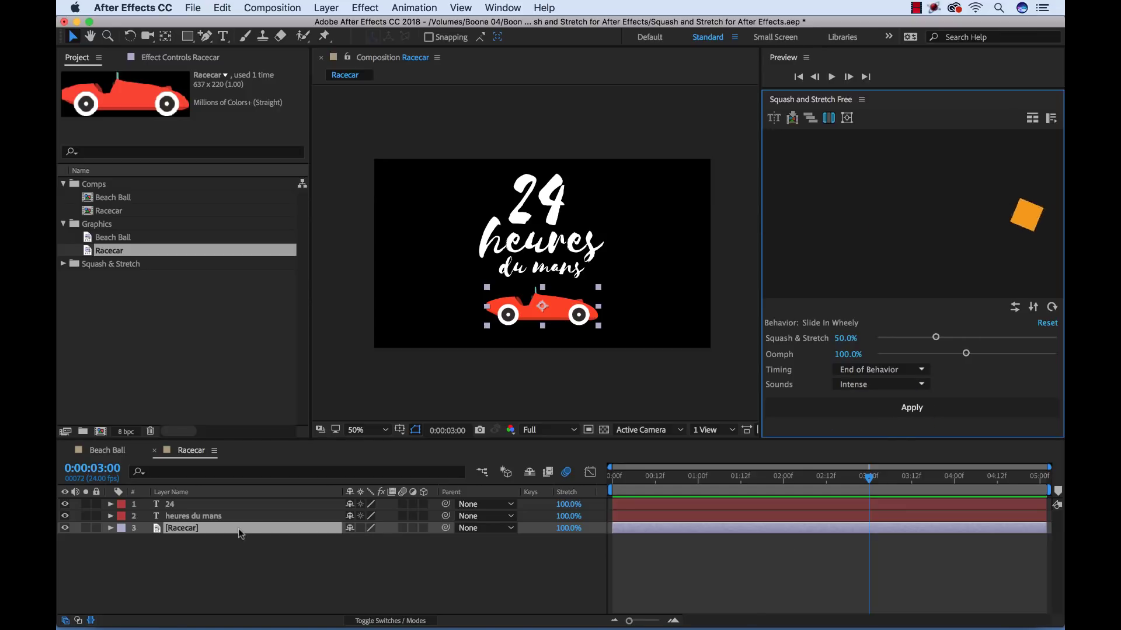
pyautogui.click(198, 529)
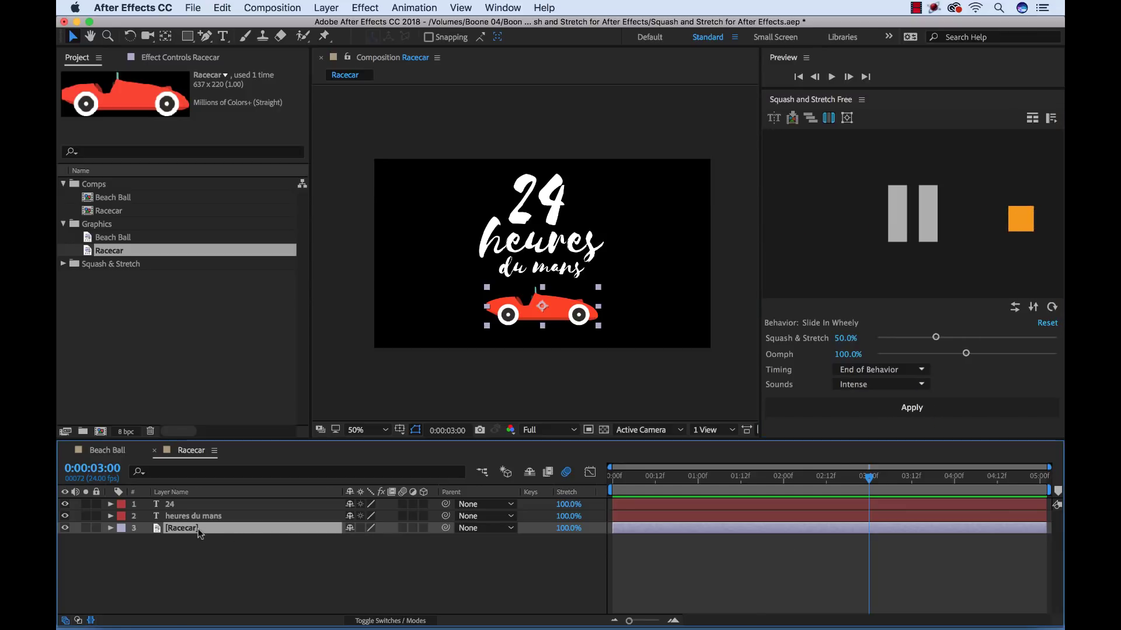
# - Apply Slide In Wheely to the racecar and preview the animation
pyautogui.click(912, 408)
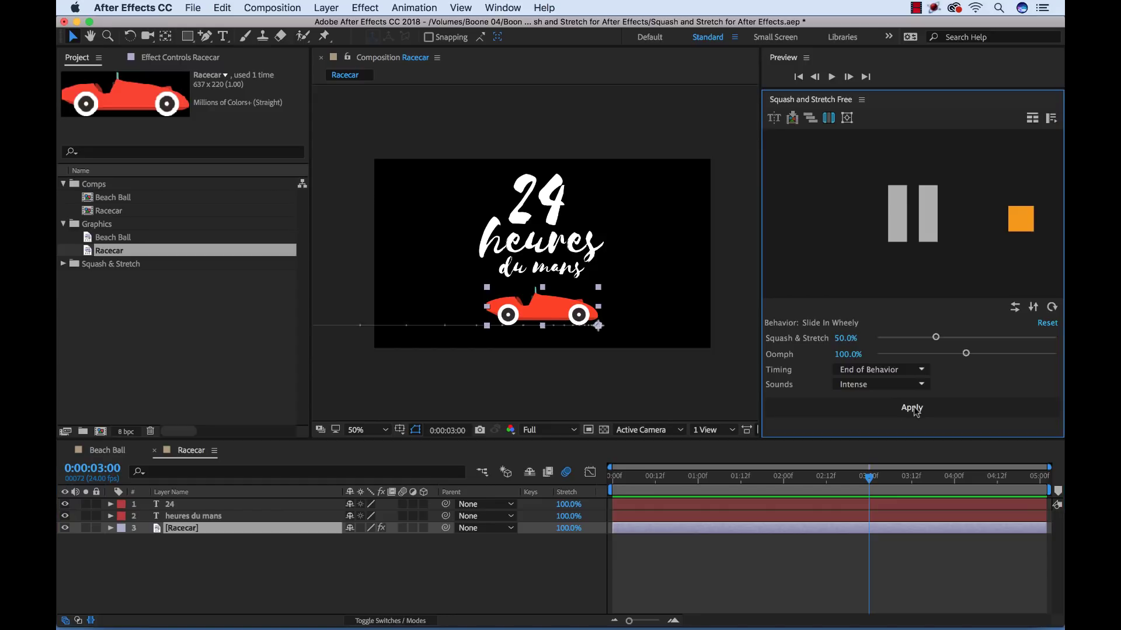
pyautogui.click(647, 486)
pyautogui.press('space')
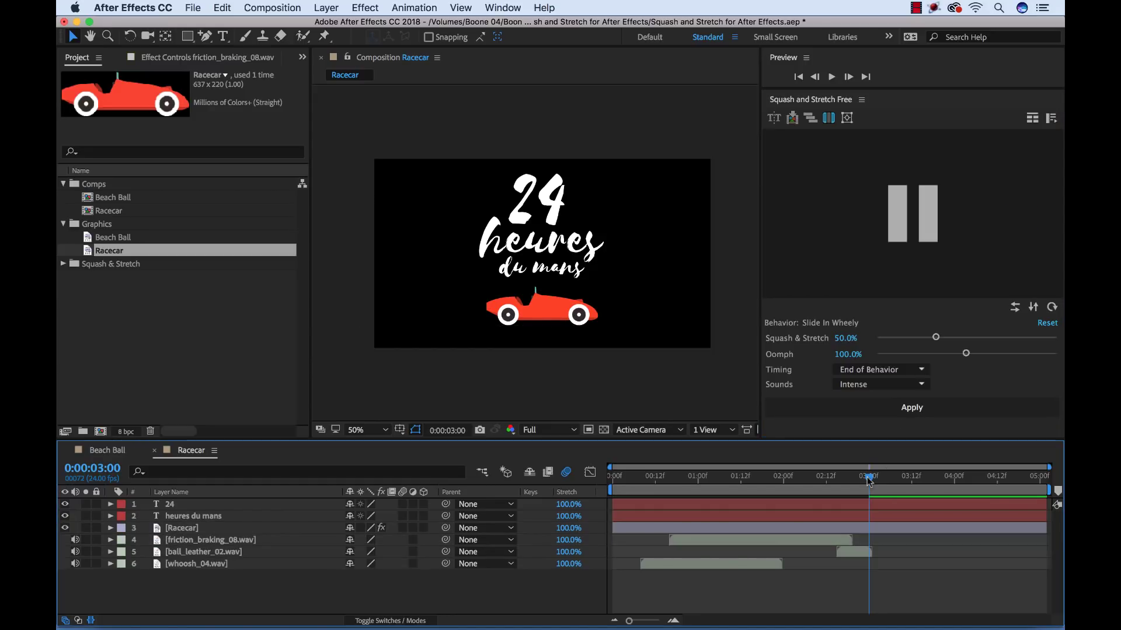
pyautogui.press('space')
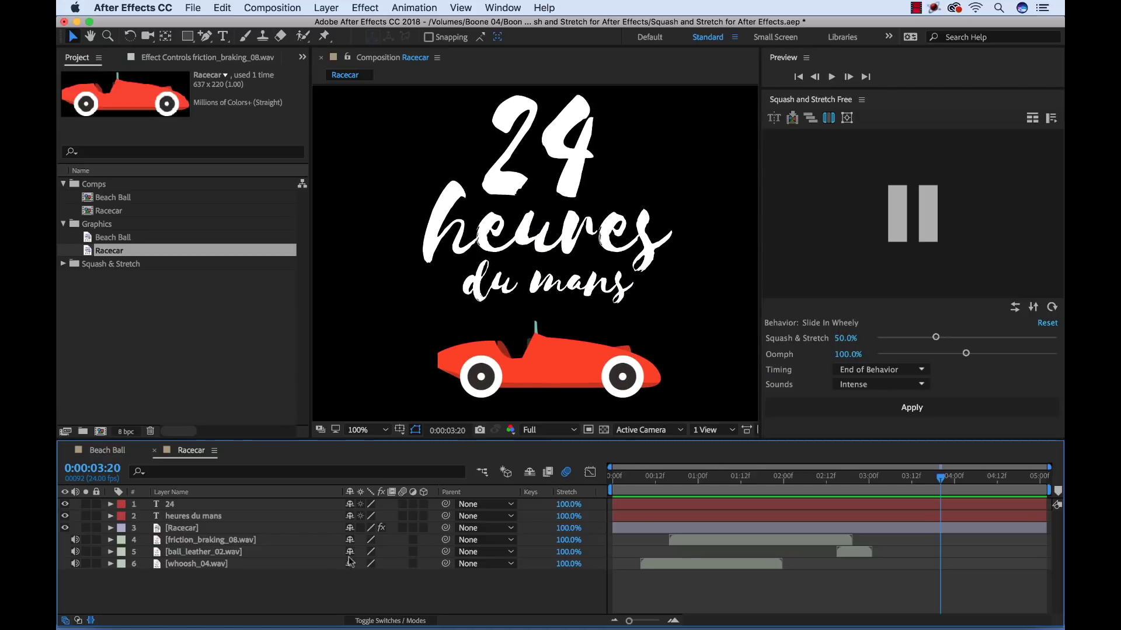
# - Turn on motion blur for Racecar and reveal its Bezier Warp keyframes
pyautogui.click(403, 528)
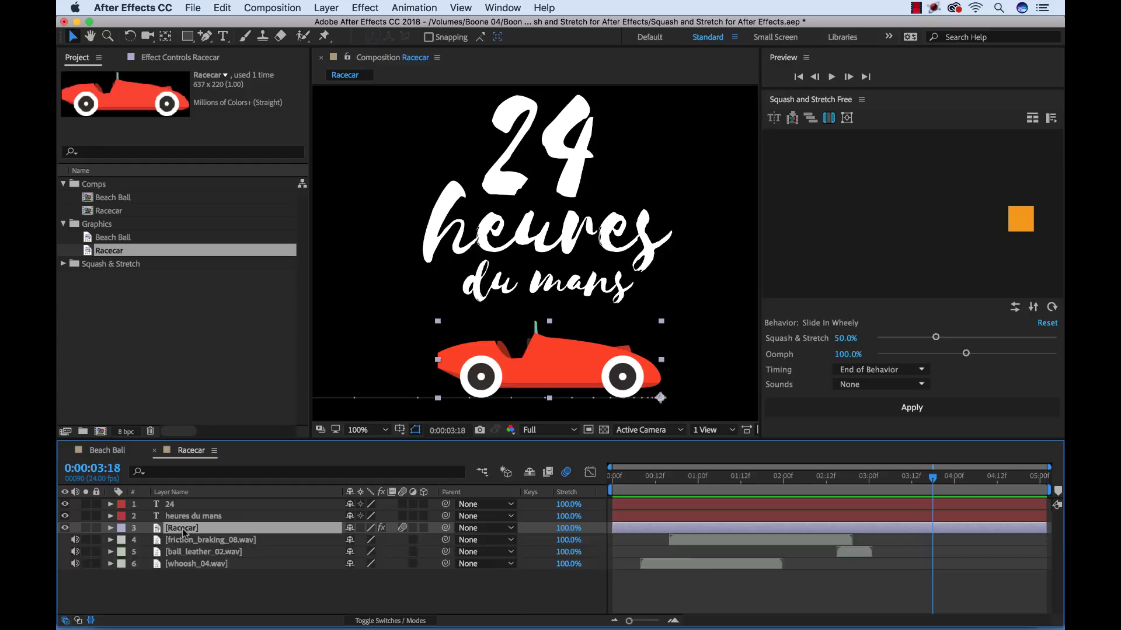
pyautogui.press('u')
pyautogui.press('`')
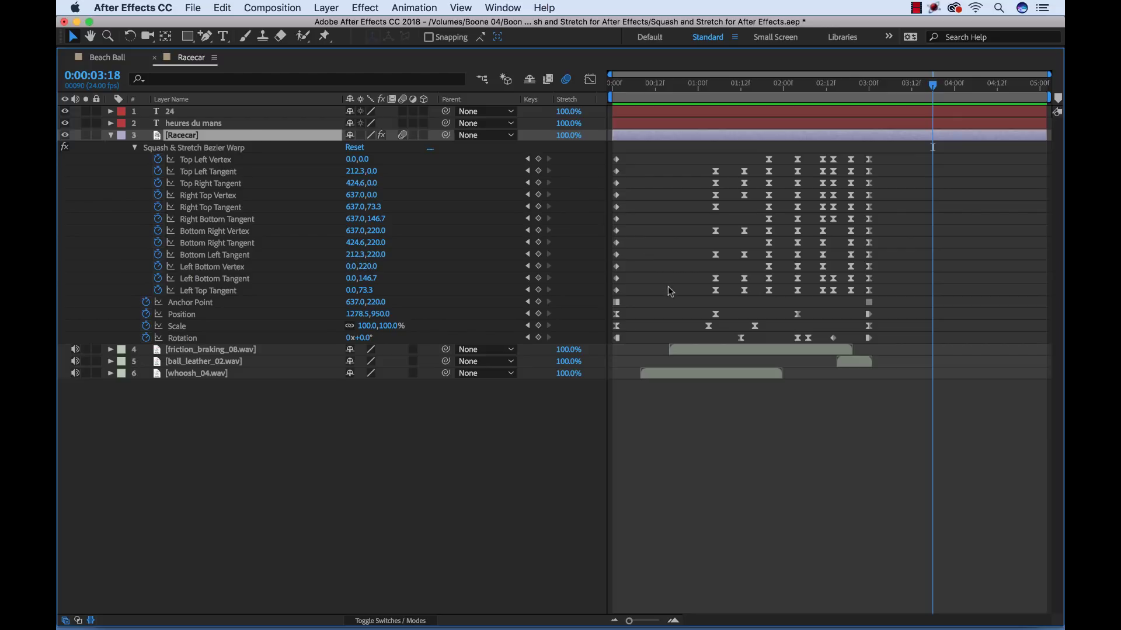
pyautogui.press('`')
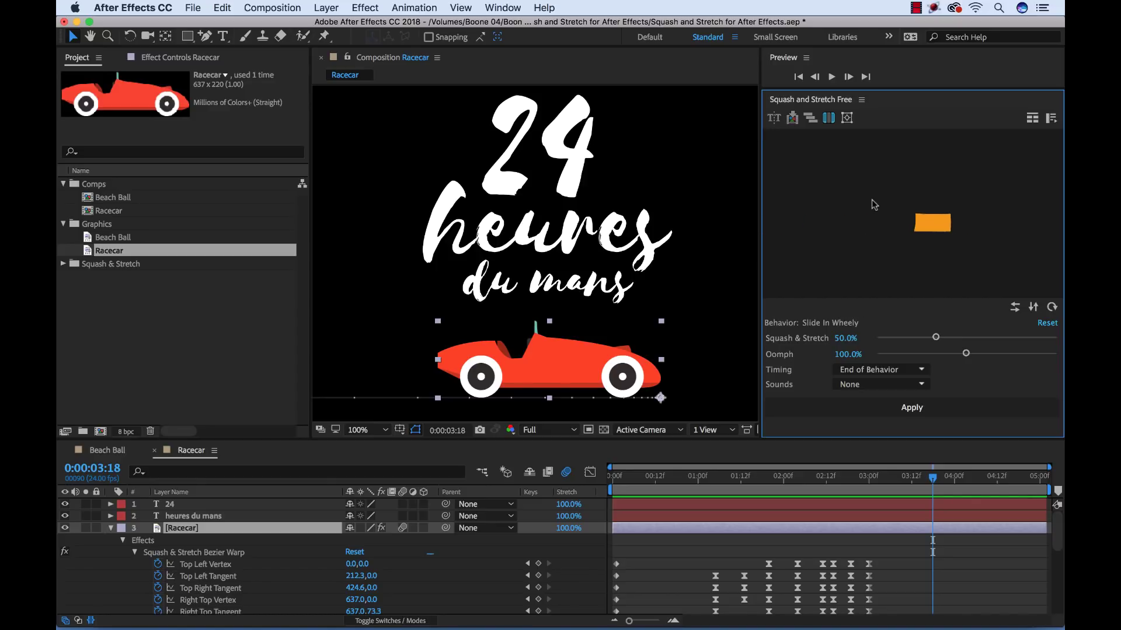
# - Show the Squash and Stretch Free panel from Window > Extensions and switch to its Pro panel
pyautogui.click(511, 8)
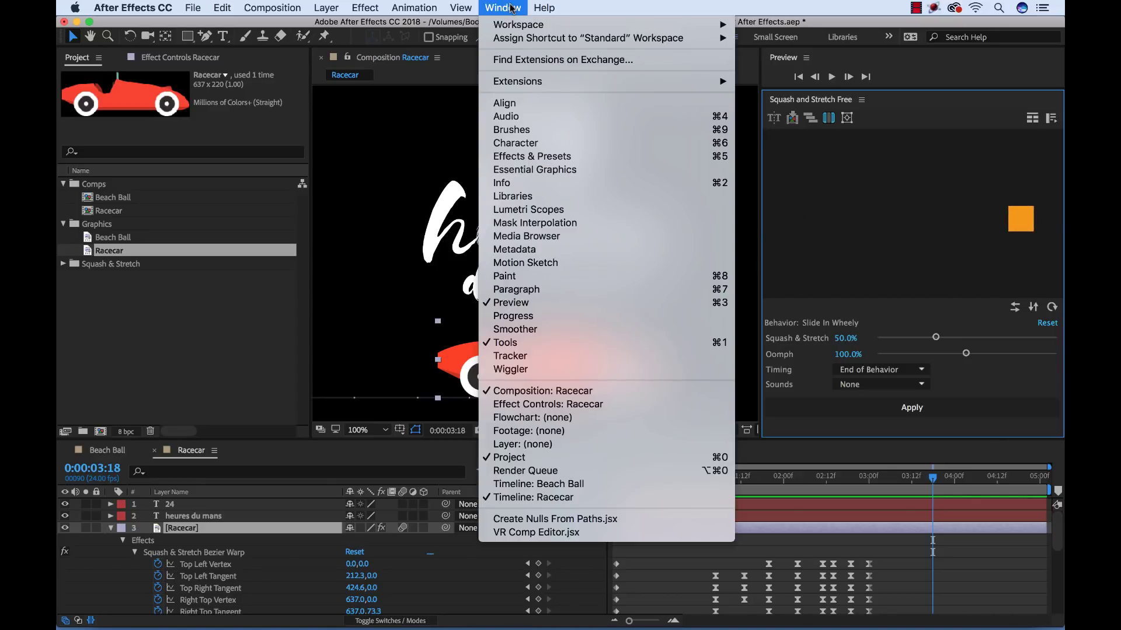
pyautogui.moveTo(547, 85)
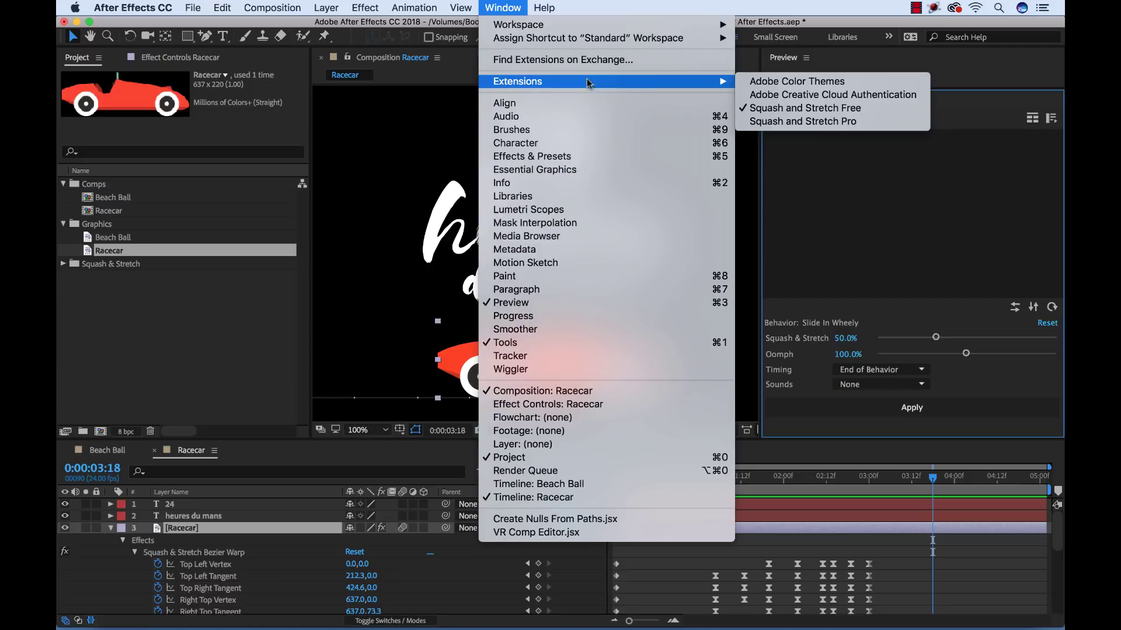
pyautogui.click(834, 108)
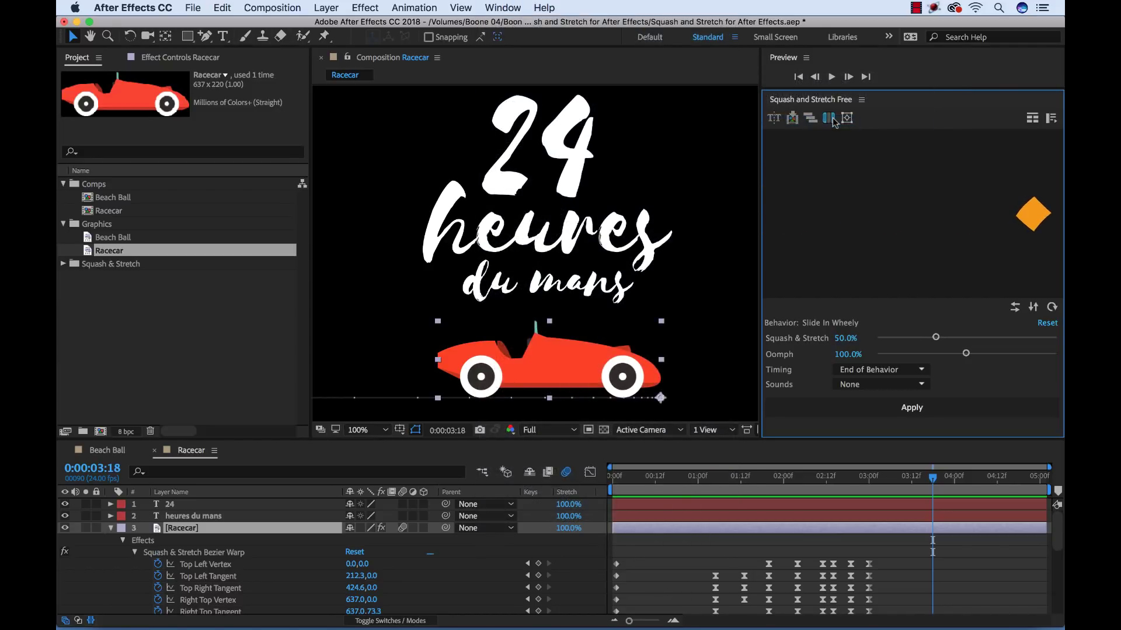
pyautogui.click(832, 119)
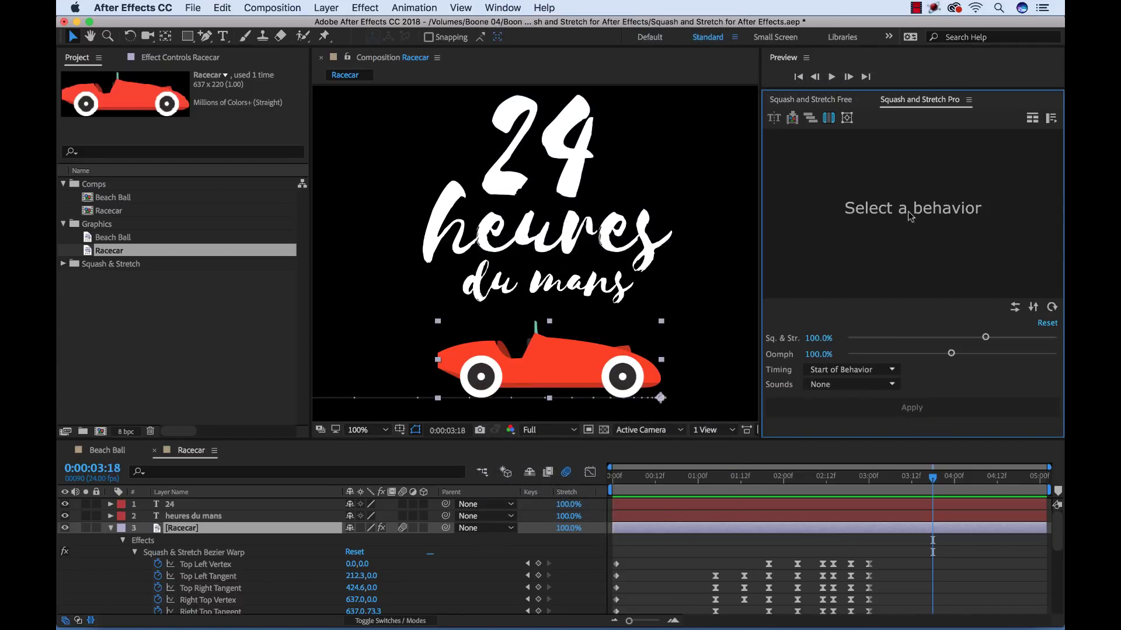
# - Browse the Squash and Stretch behavior gallery's Moves, Out, Rotations and Wiggles behaviors
pyautogui.click(909, 216)
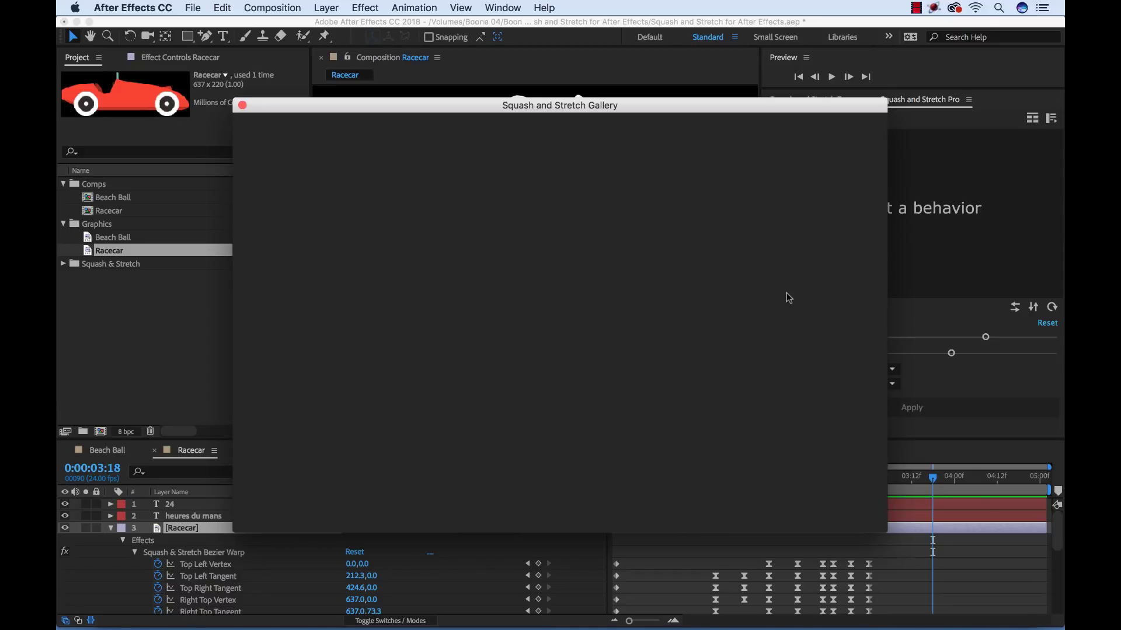
pyautogui.scroll(-10, 788, 298)
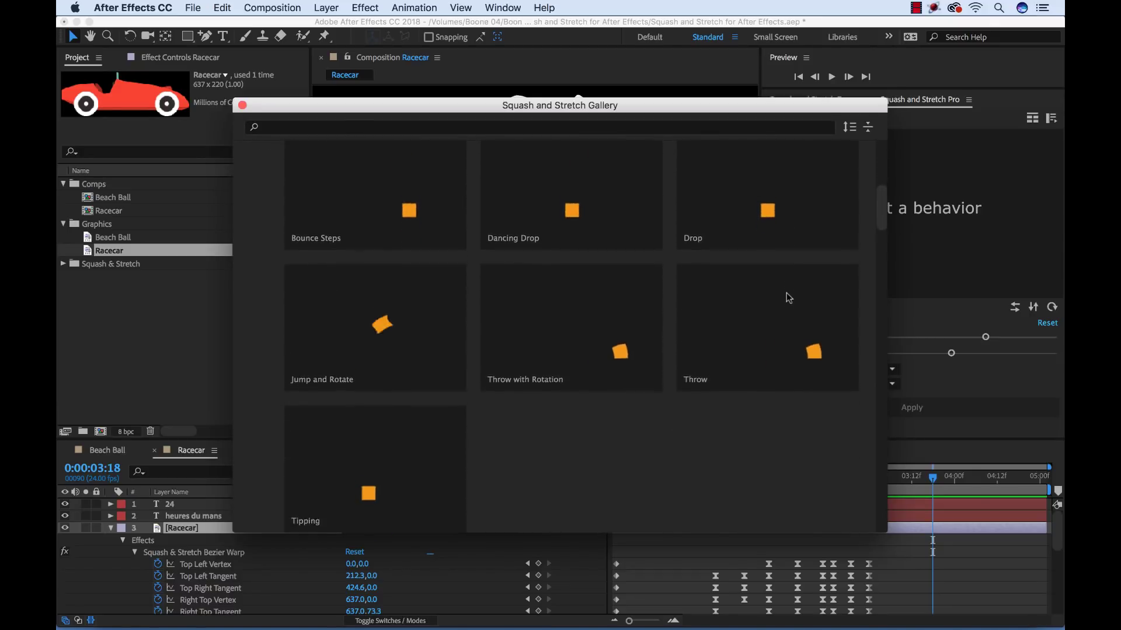
pyautogui.scroll(-5, 786, 293)
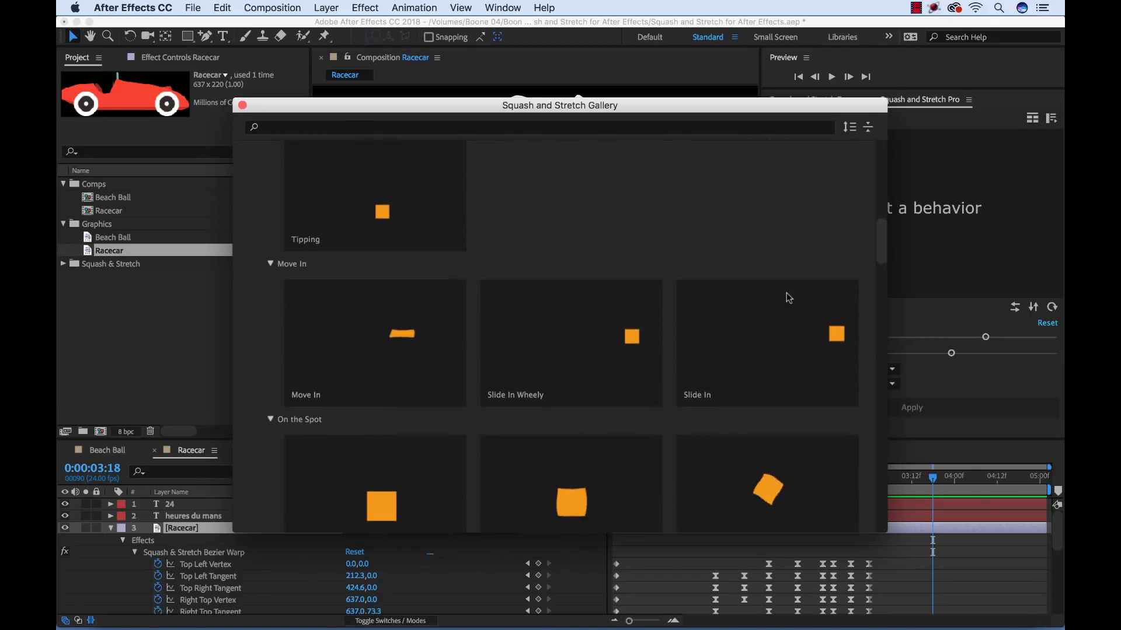
pyautogui.scroll(-6, 786, 293)
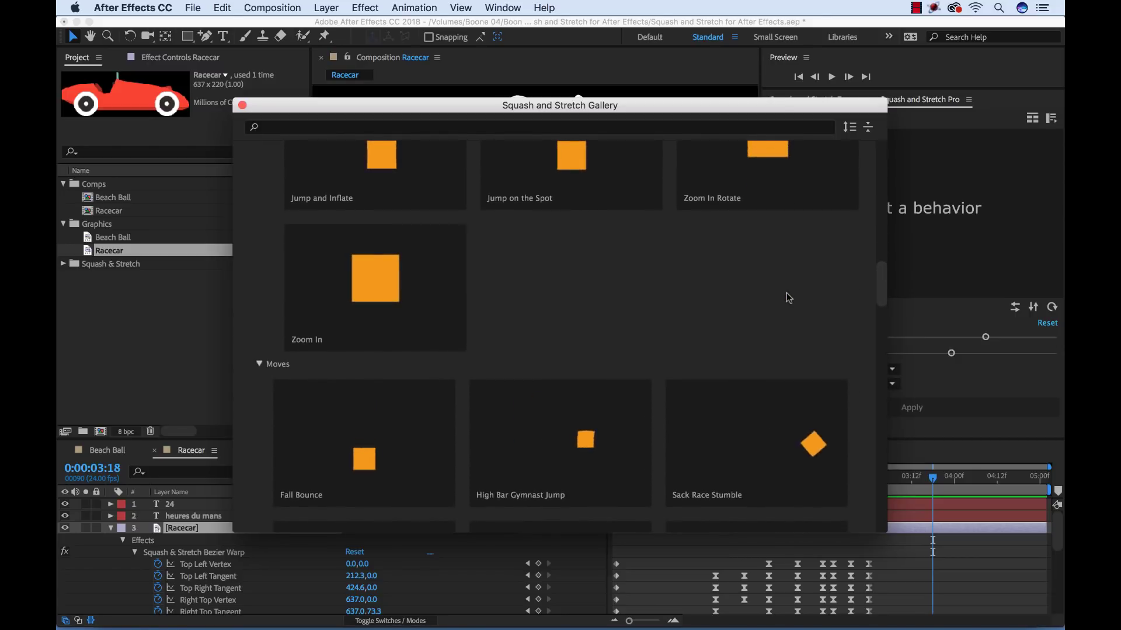
pyautogui.scroll(-3, 786, 293)
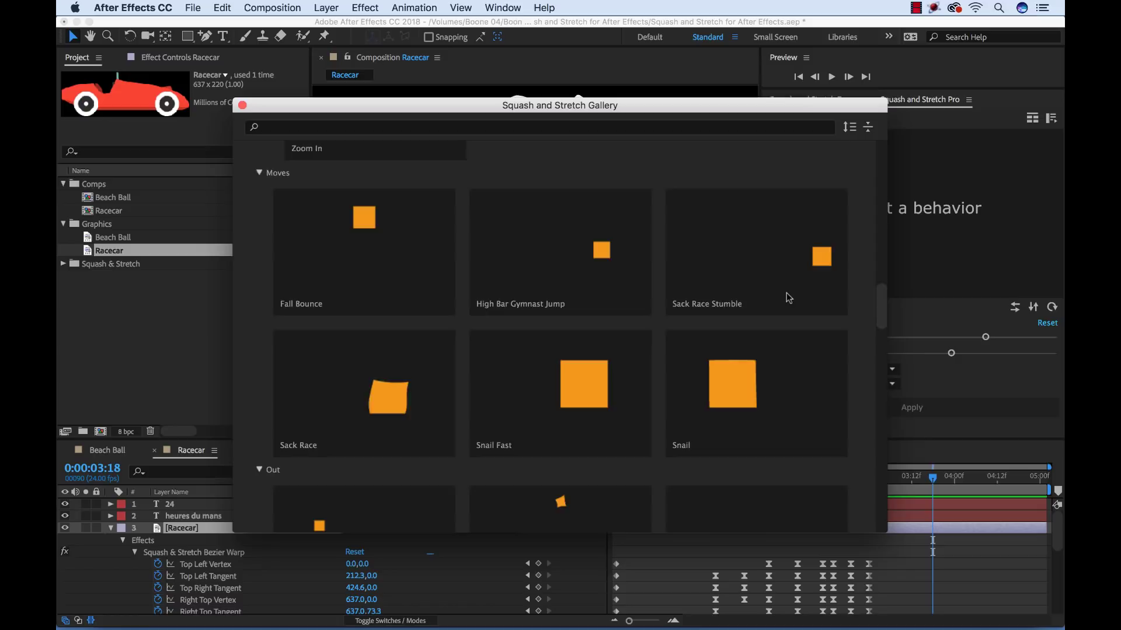
pyautogui.scroll(-3, 786, 292)
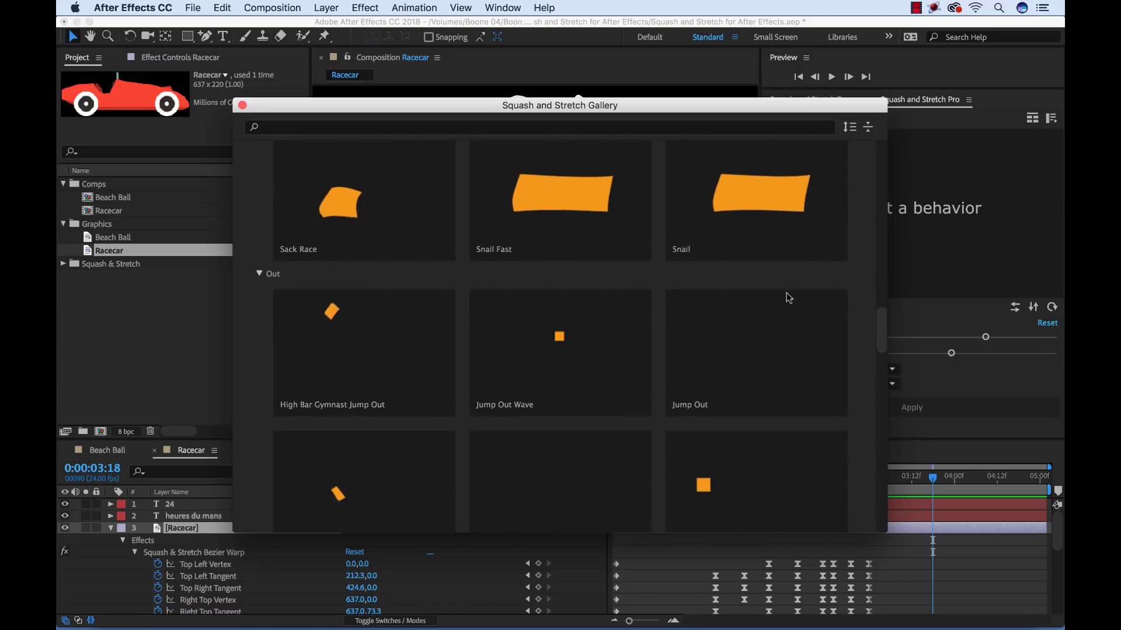
pyautogui.scroll(-2, 786, 293)
pyautogui.scroll(2, 786, 293)
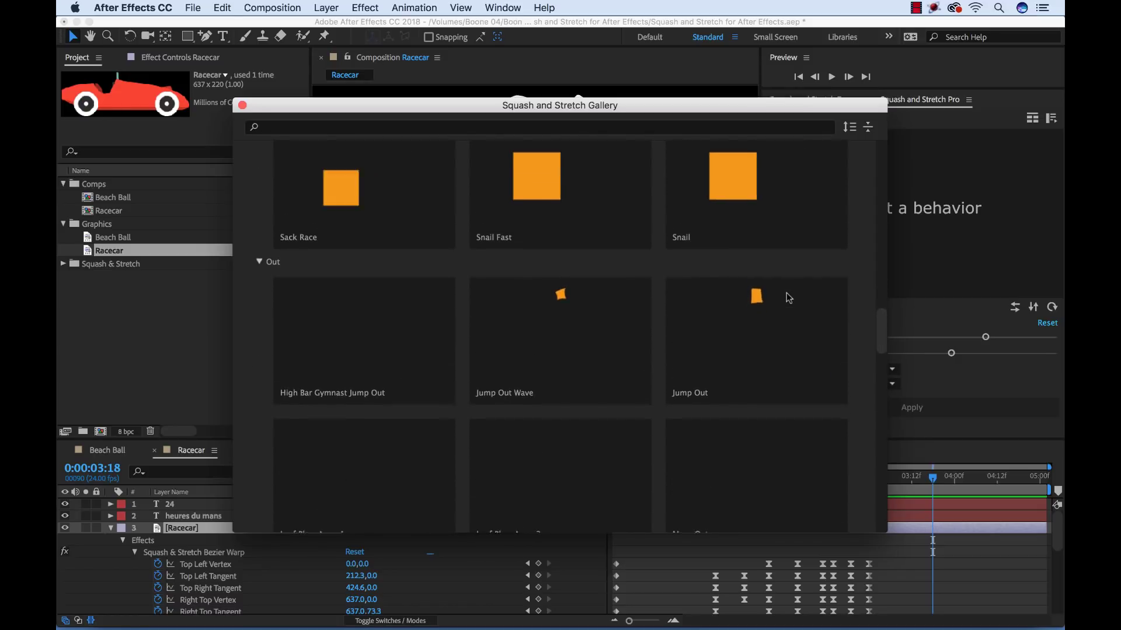
pyautogui.scroll(-10, 787, 292)
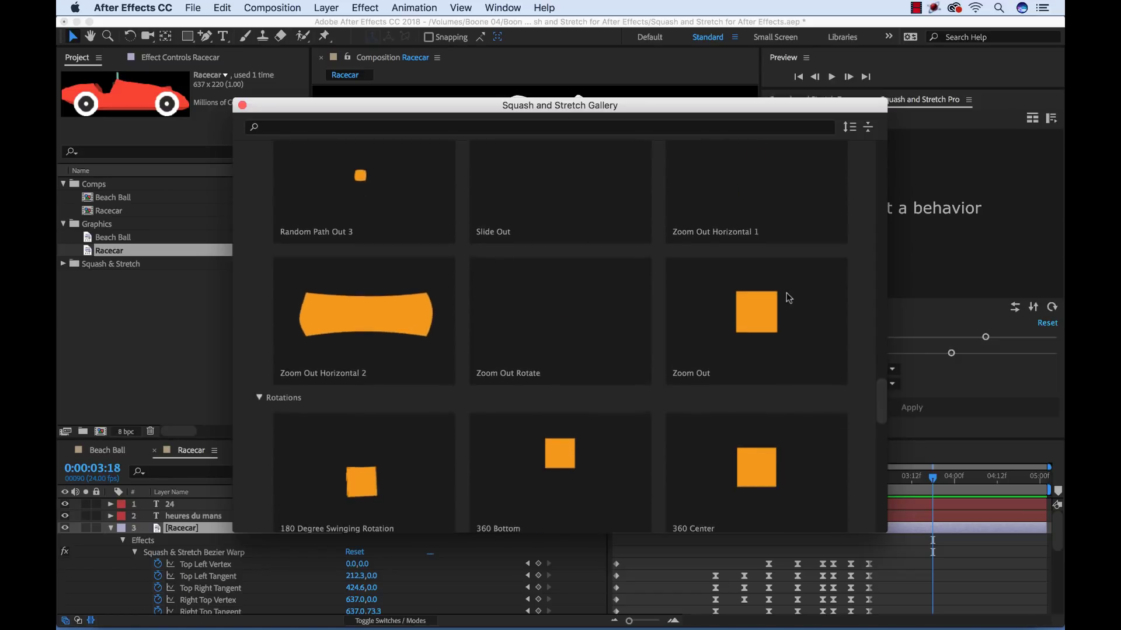
pyautogui.scroll(-2, 786, 293)
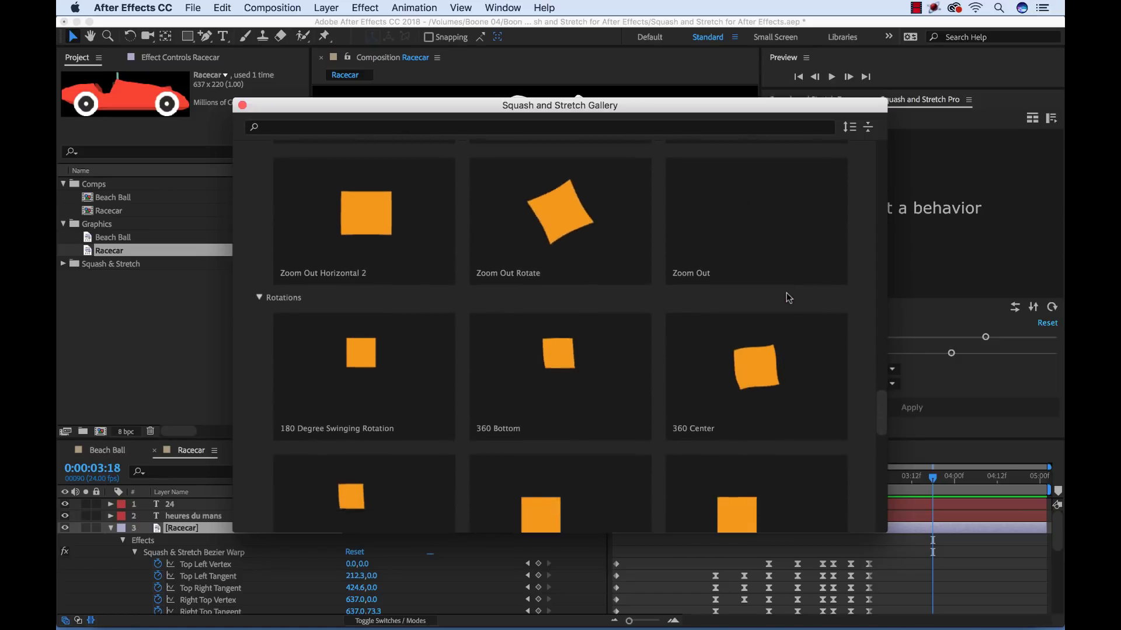
pyautogui.scroll(-1, 786, 293)
pyautogui.scroll(2, 786, 292)
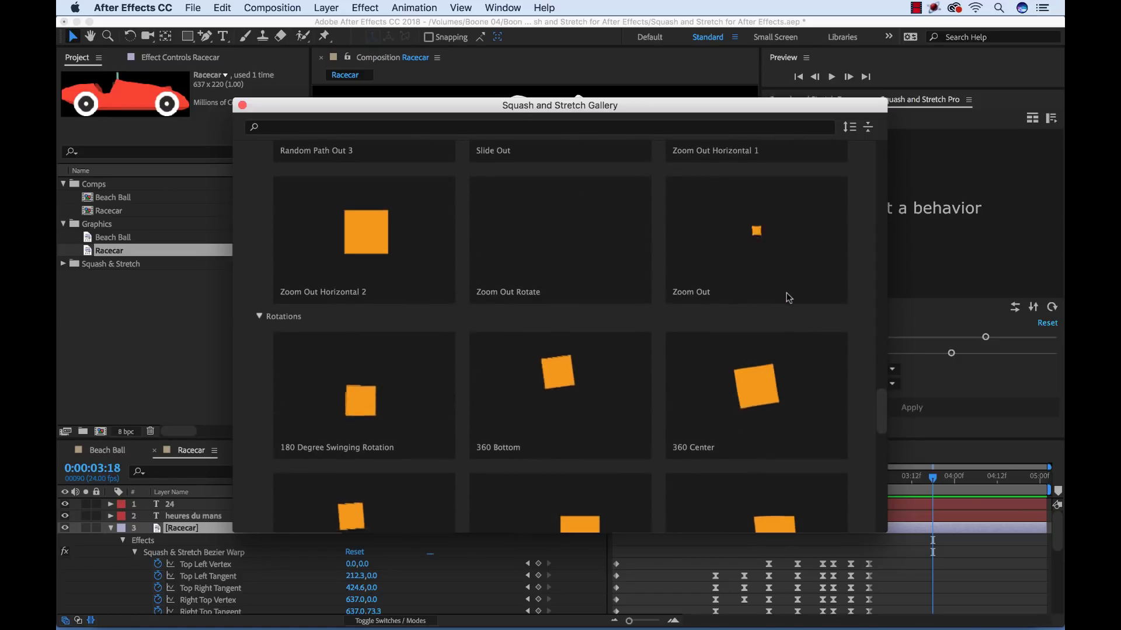
pyautogui.scroll(-10, 786, 292)
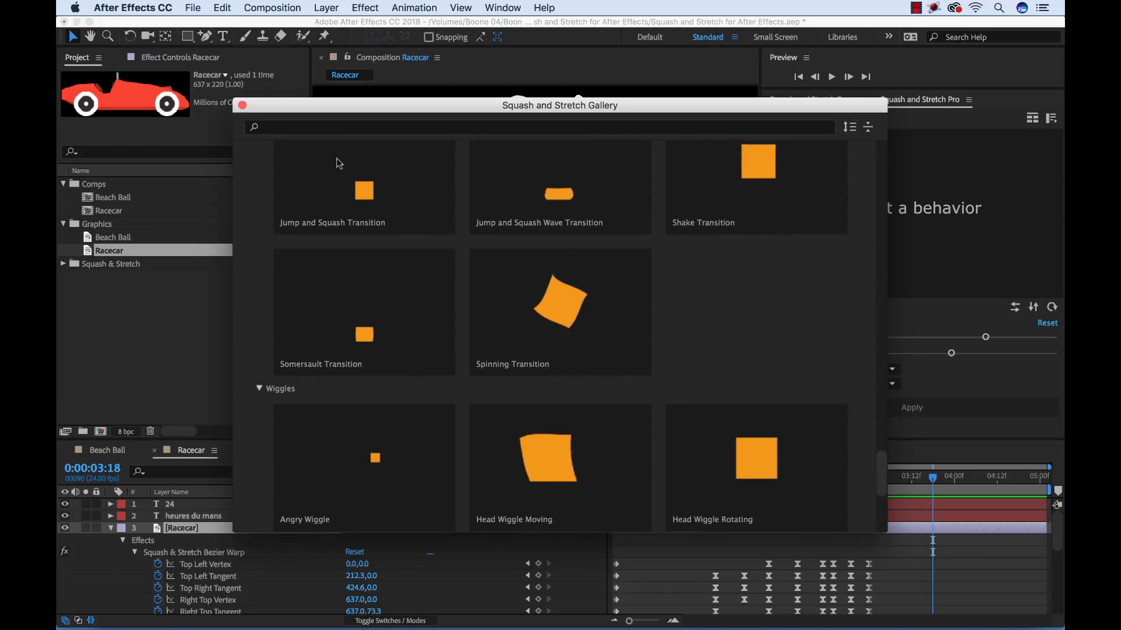
pyautogui.click(241, 106)
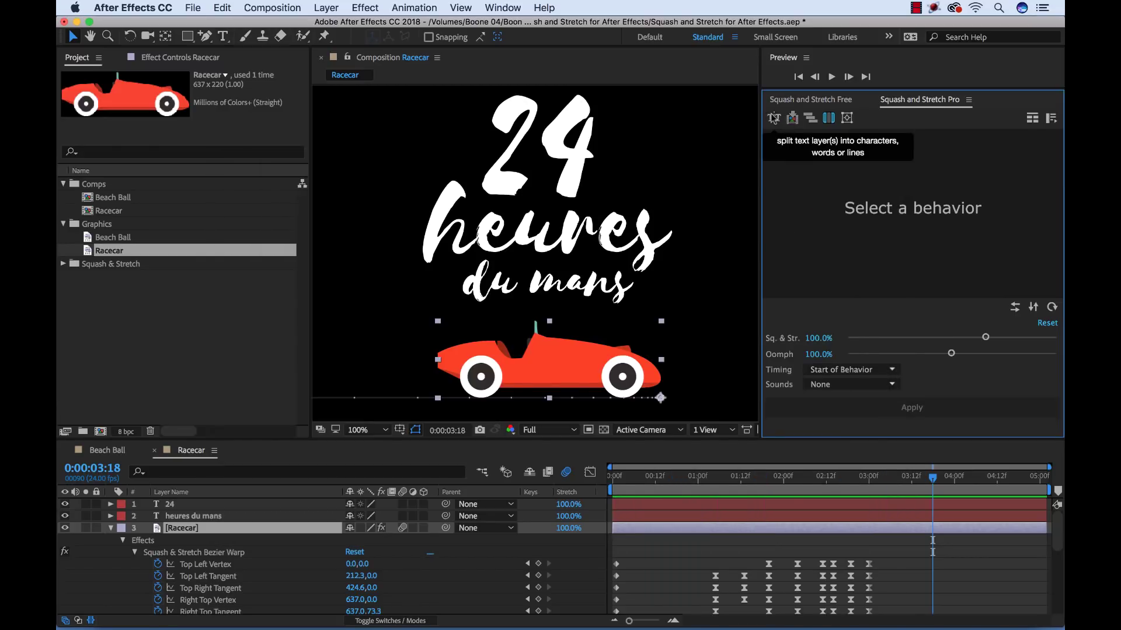